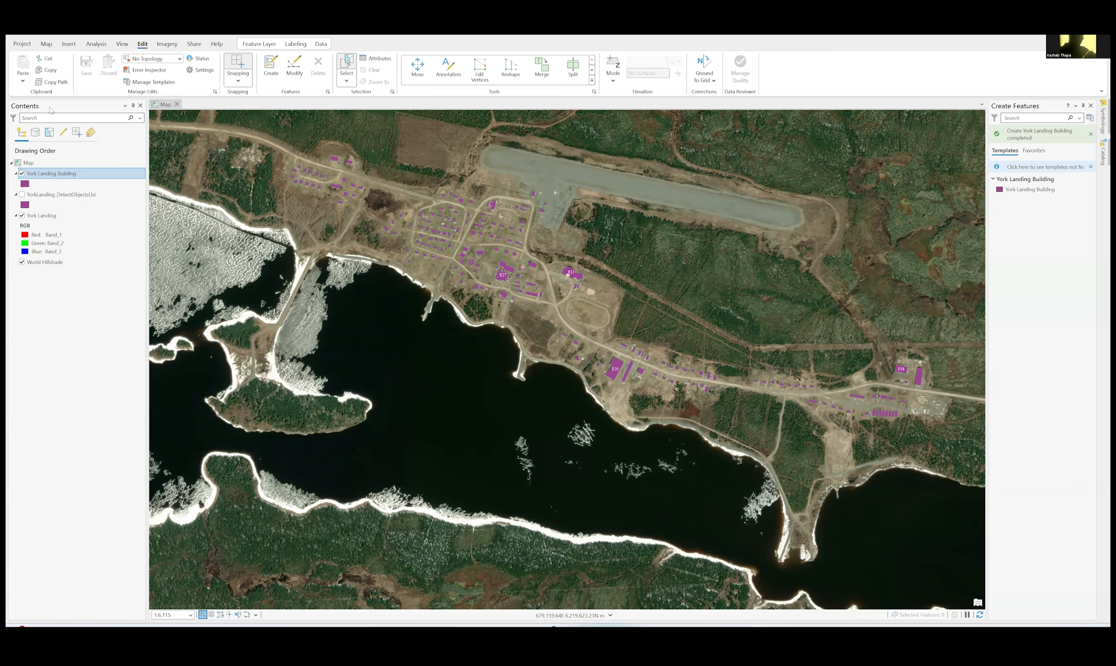
# - Open the attribute table of the York Landing Building layer and show its table tools
pyautogui.rightClick(56, 177)
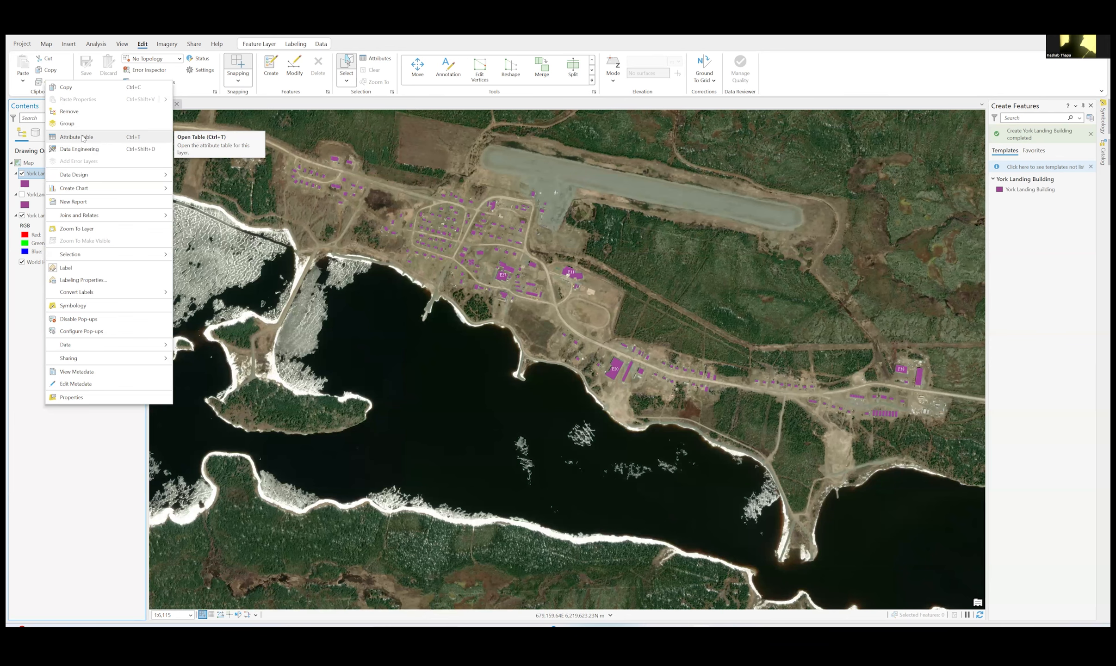
pyautogui.click(135, 140)
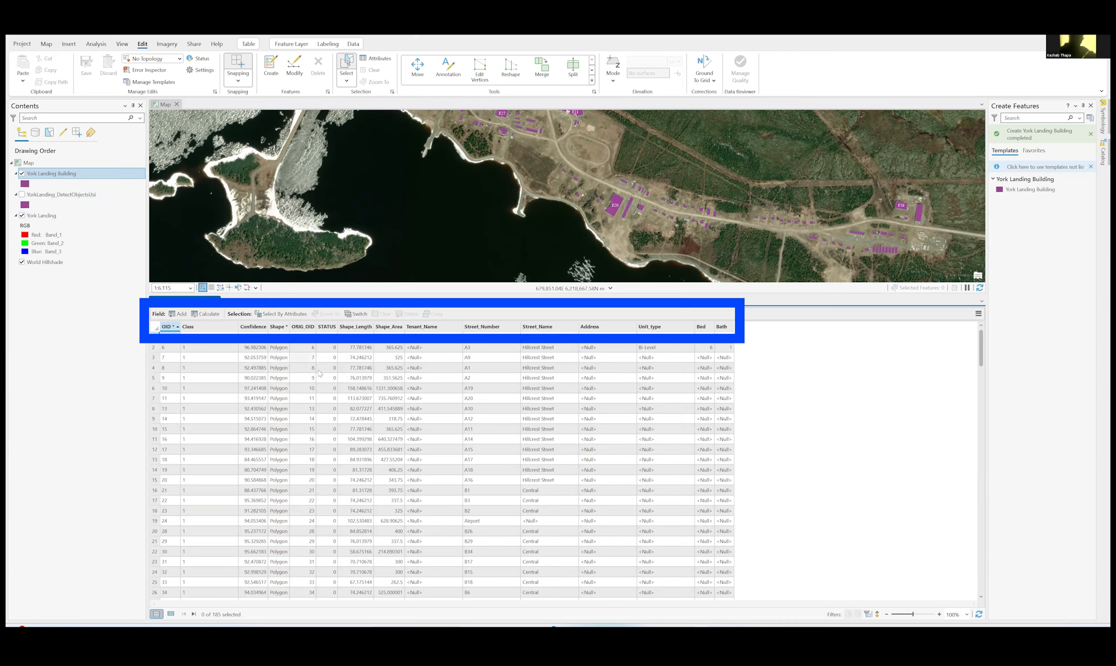
pyautogui.click(249, 45)
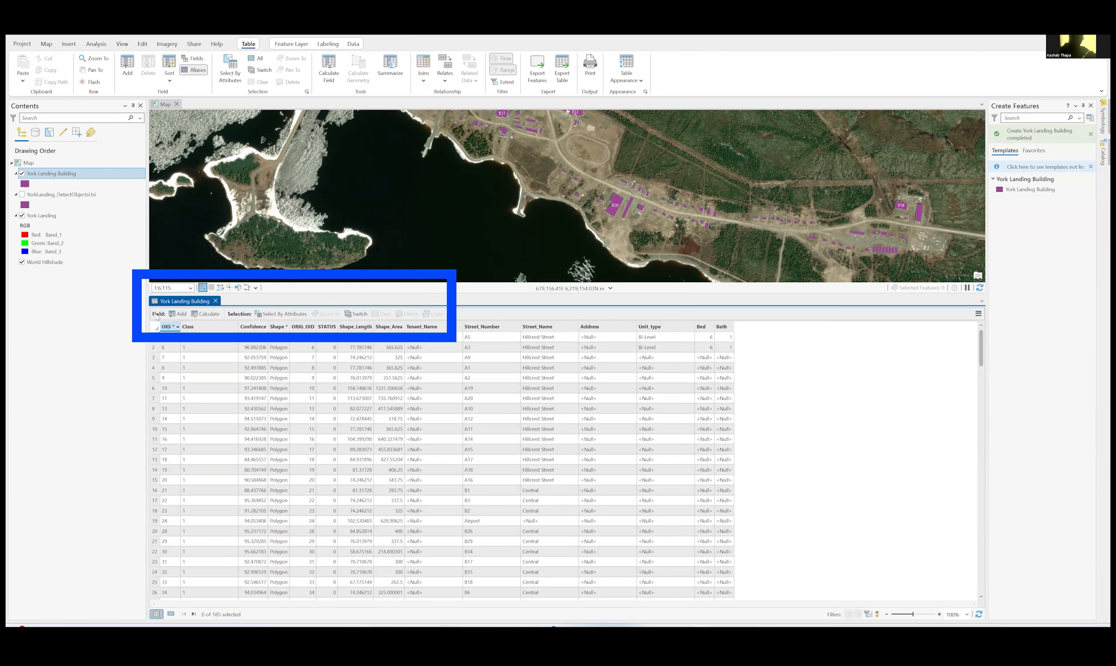
# - Add a new field to the York Landing Building table with field name Name, alias Name and data type Text
pyautogui.click(179, 315)
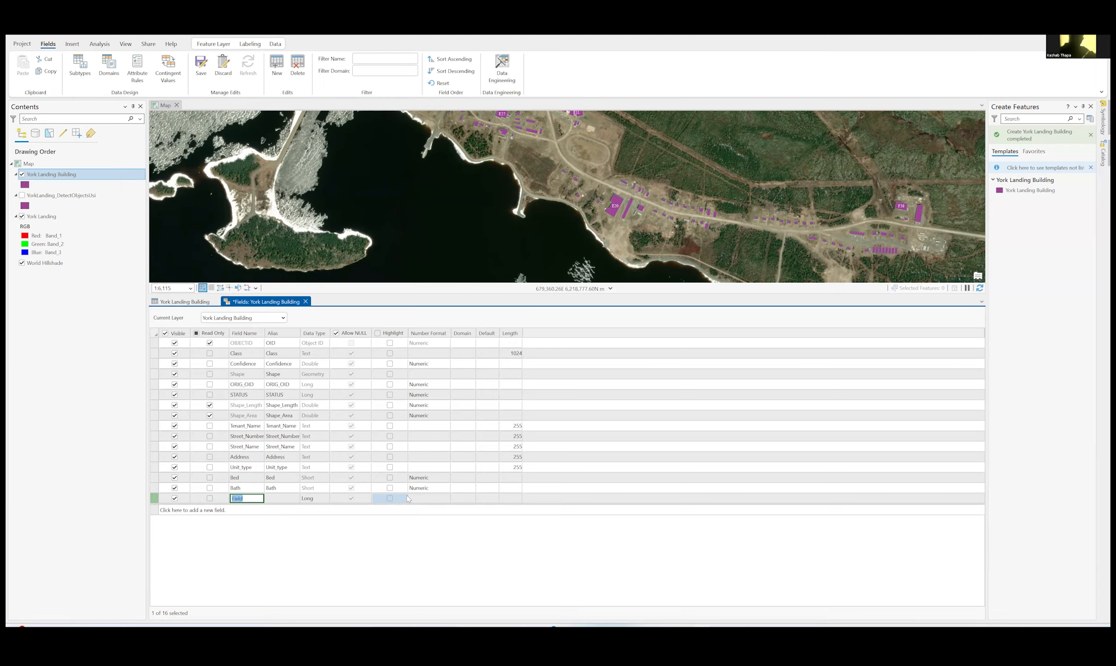
pyautogui.click(250, 499)
pyautogui.moveTo(250, 499); pyautogui.dragTo(228, 498)
pyautogui.write('Name')
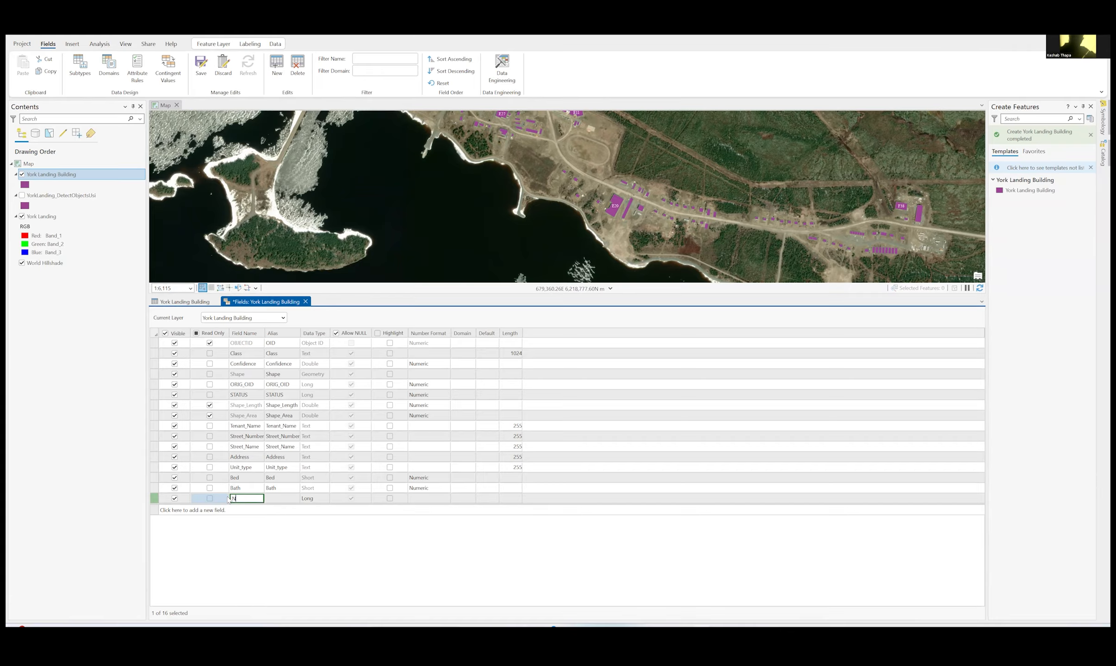
pyautogui.press('Tab')
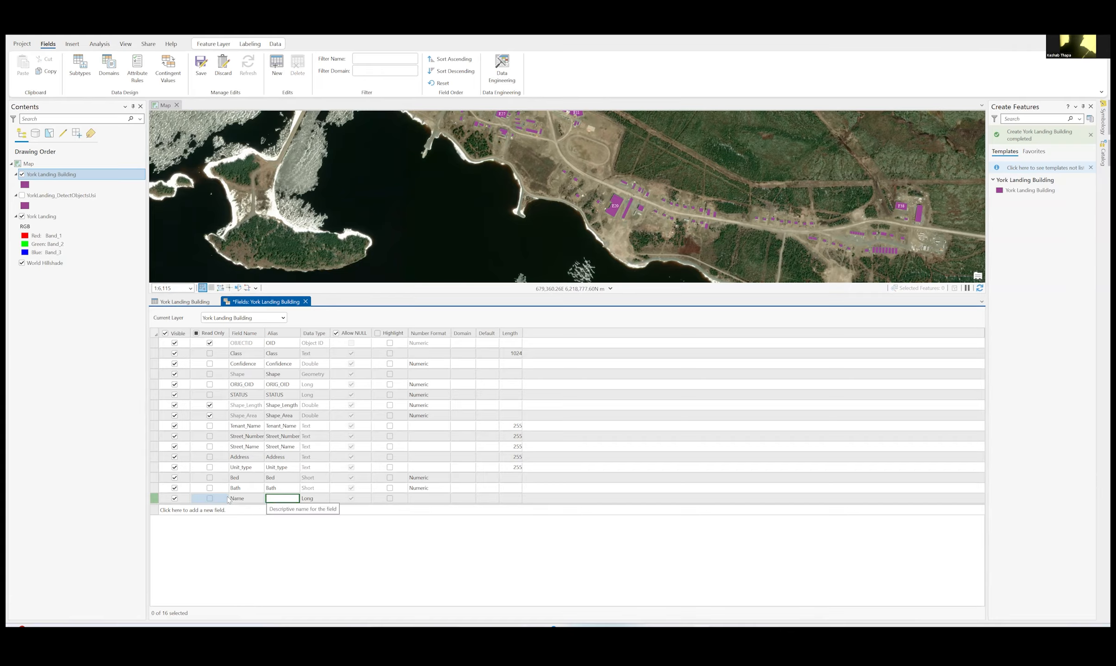
pyautogui.write('Name')
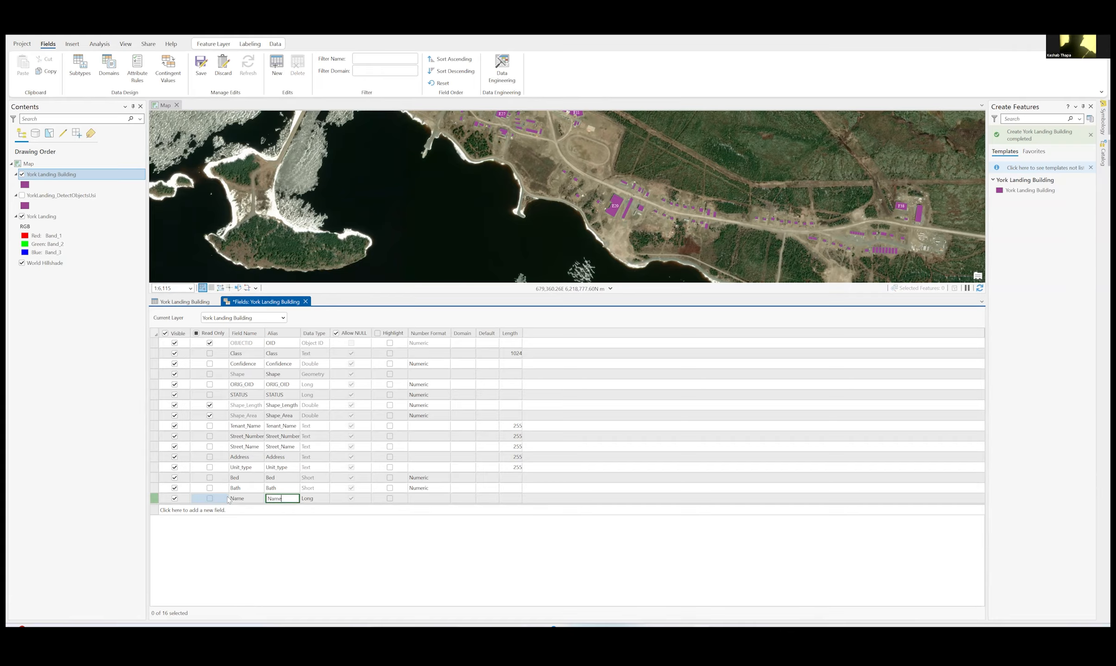
pyautogui.press('Tab')
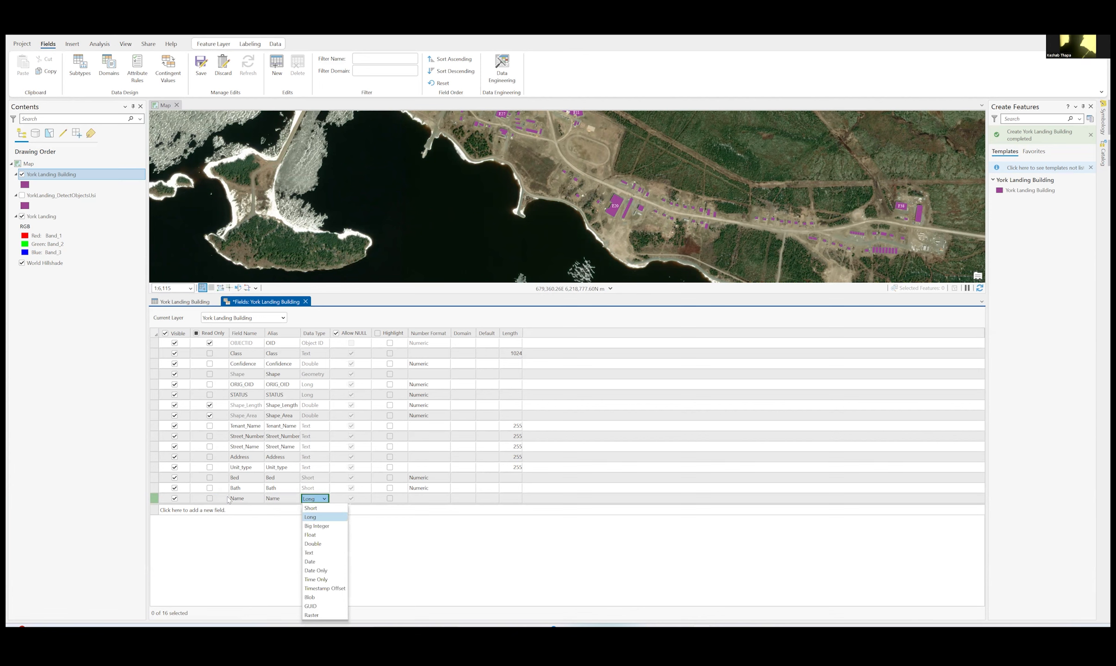
pyautogui.click(322, 554)
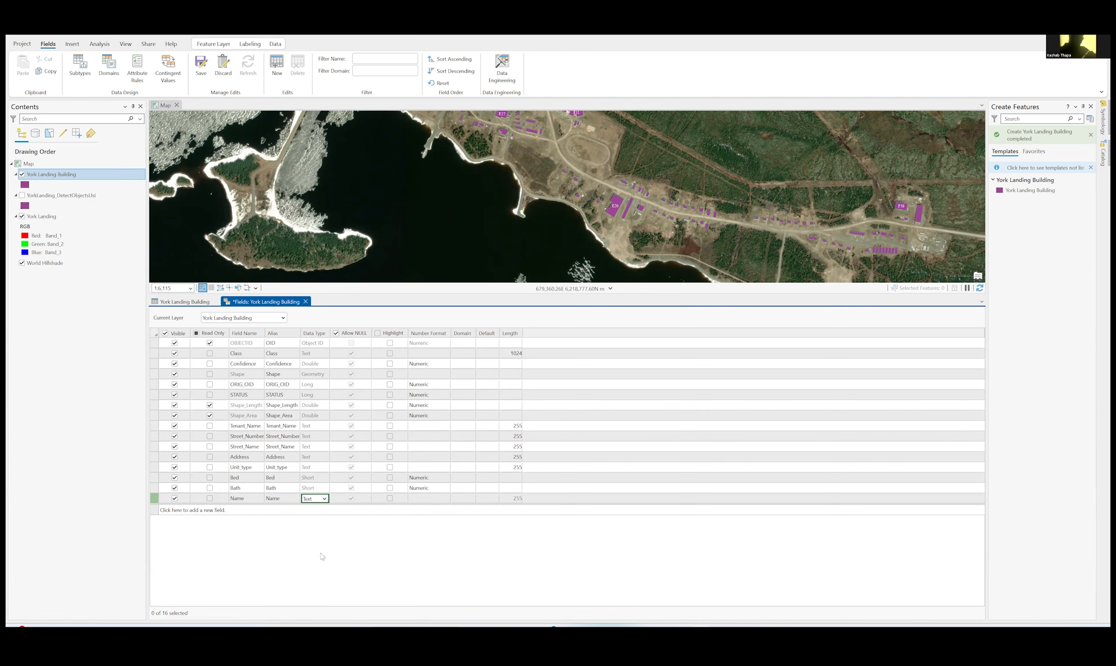
# - Set the length of the new Name field to 255
pyautogui.click(515, 502)
pyautogui.click(515, 499)
pyautogui.write('255')
pyautogui.click(309, 498)
pyautogui.click(318, 500)
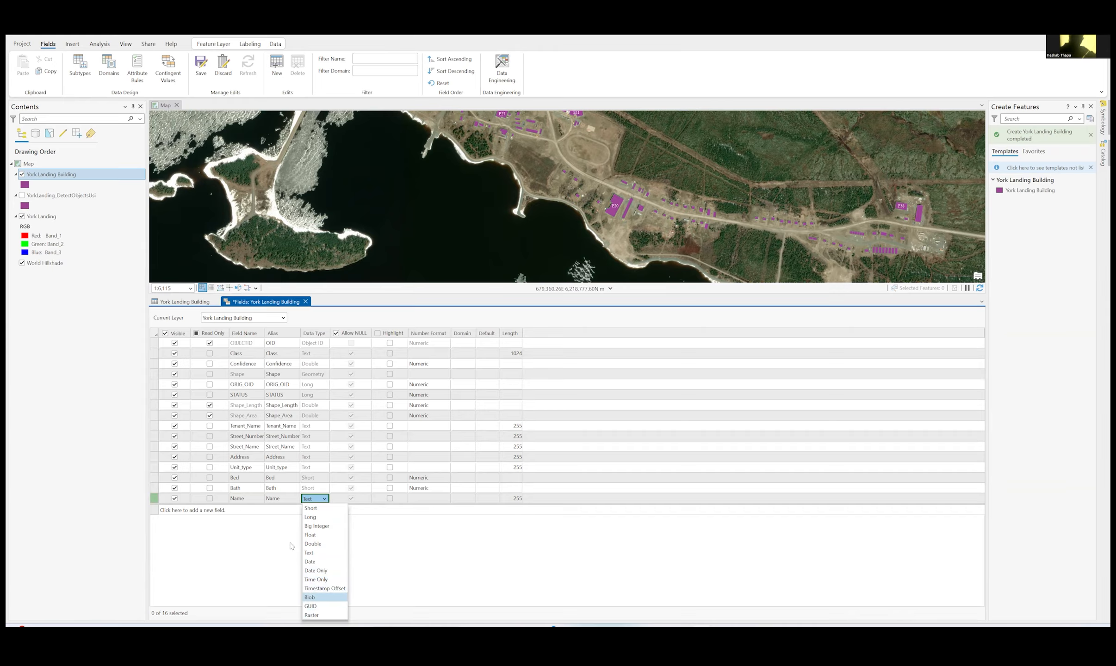
pyautogui.click(307, 499)
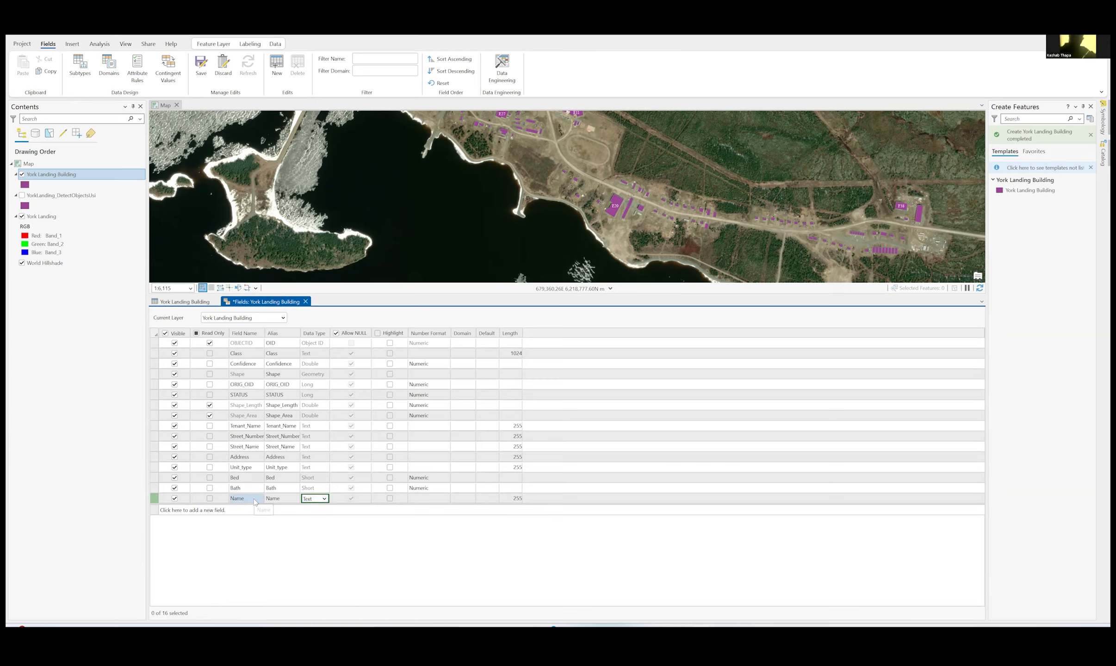
# - Save the field changes and close the fields view of York Landing Building
pyautogui.click(200, 64)
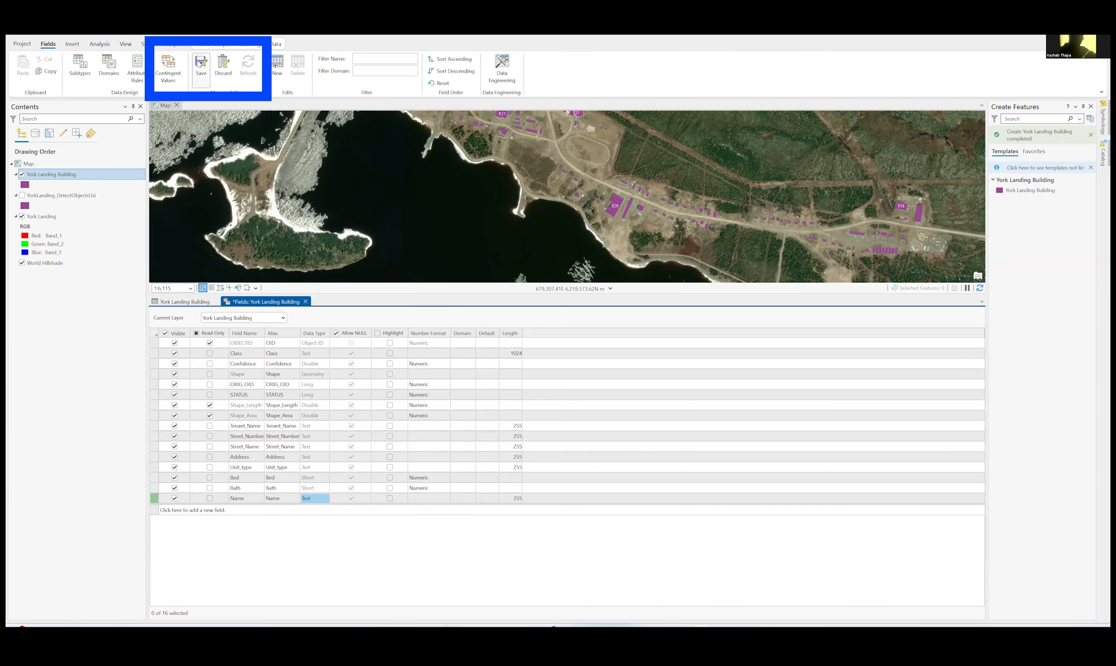
pyautogui.click(201, 64)
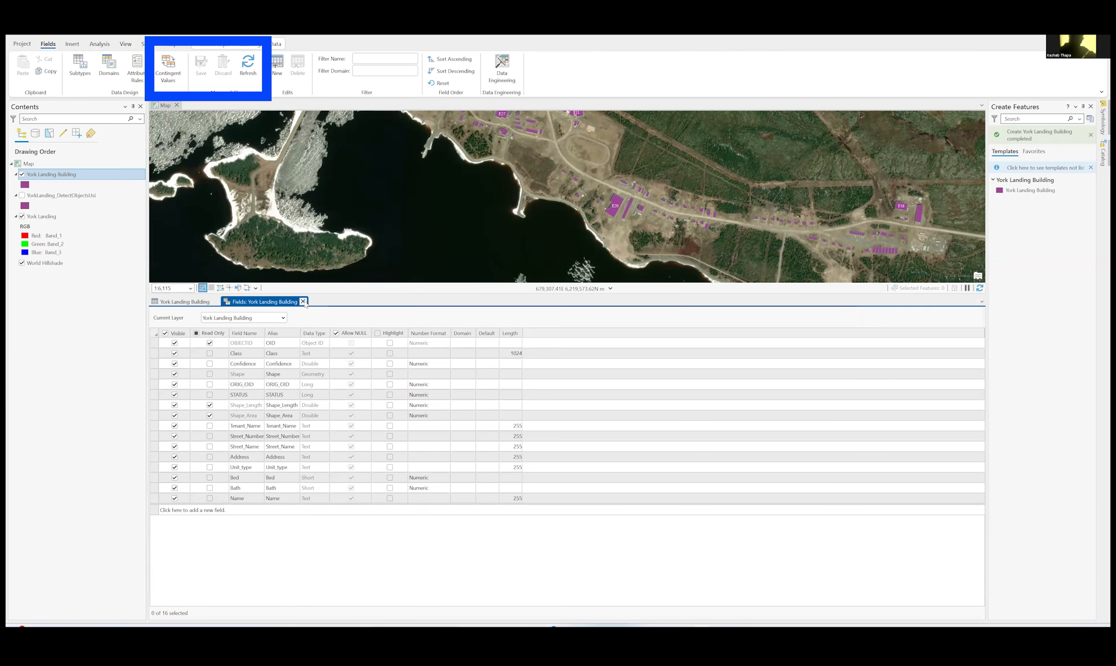
pyautogui.click(303, 302)
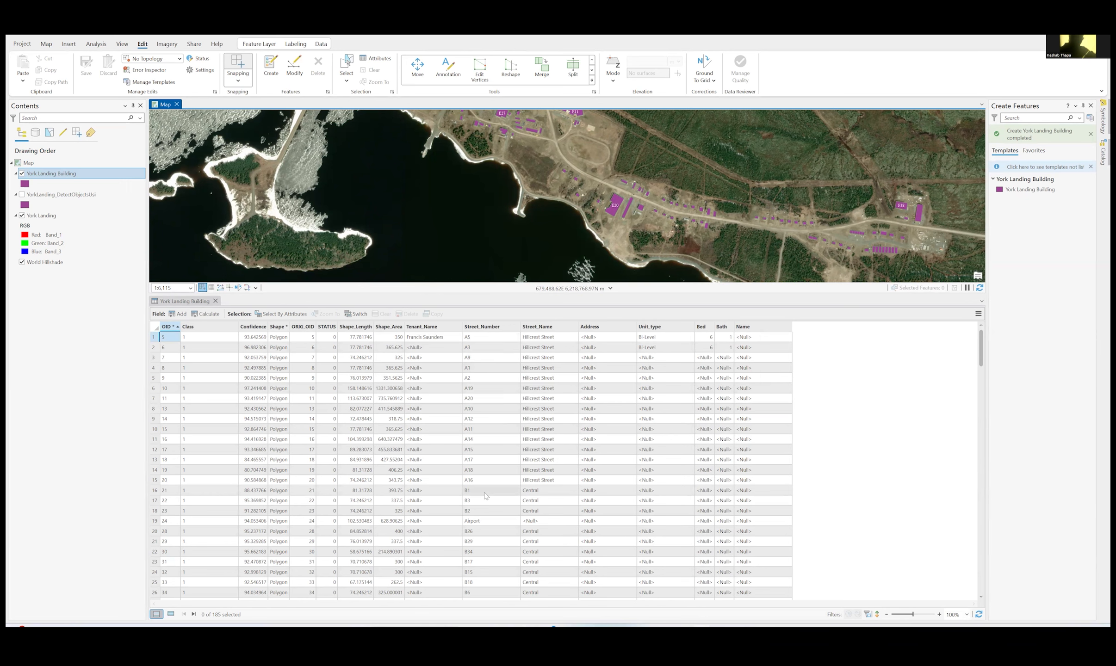
# - Inspect the building records, selecting the first three rows in turn and opening the first row's Street_Number and the second row's Tenant_Name for editing
pyautogui.scroll(-8, 492, 527)
pyautogui.scroll(-20, 491, 524)
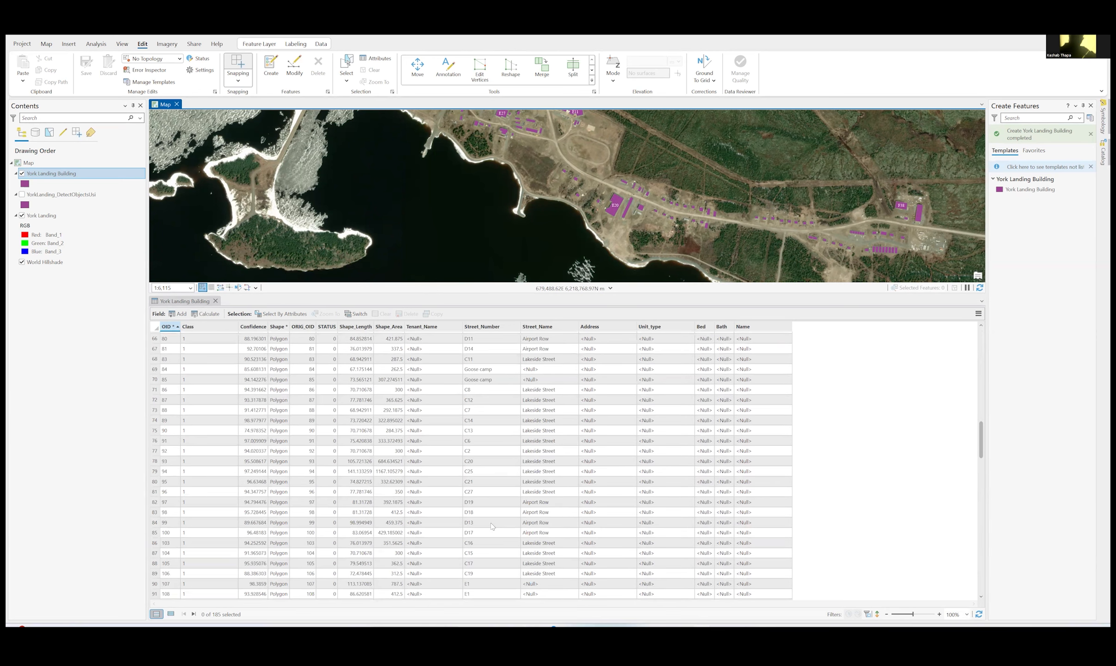
pyautogui.scroll(20, 491, 525)
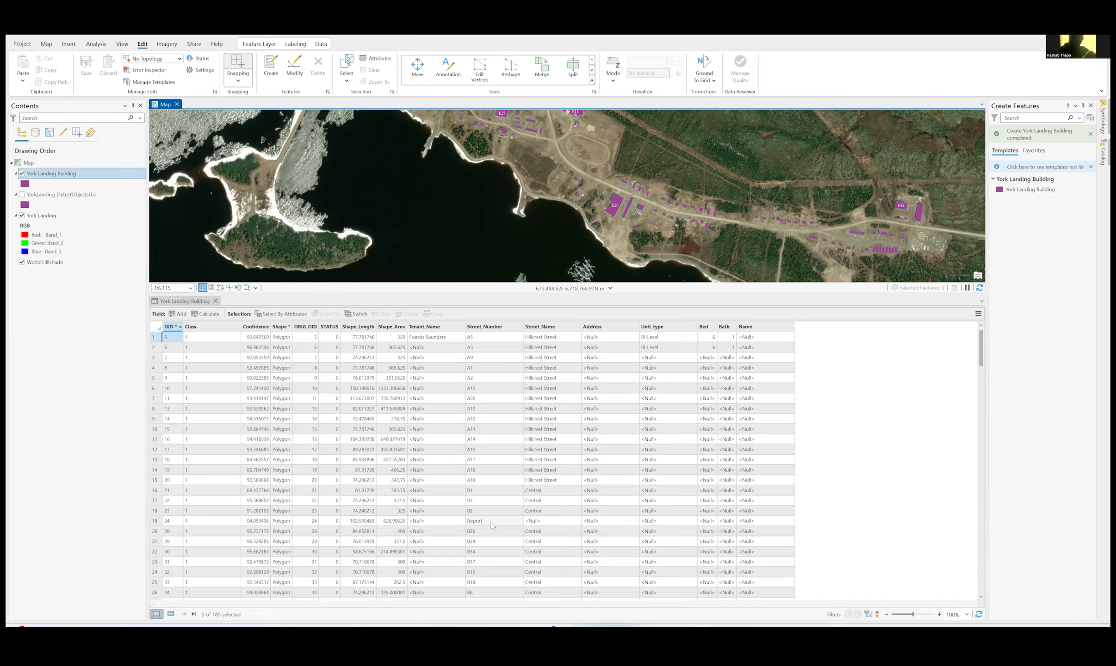
pyautogui.click(486, 340)
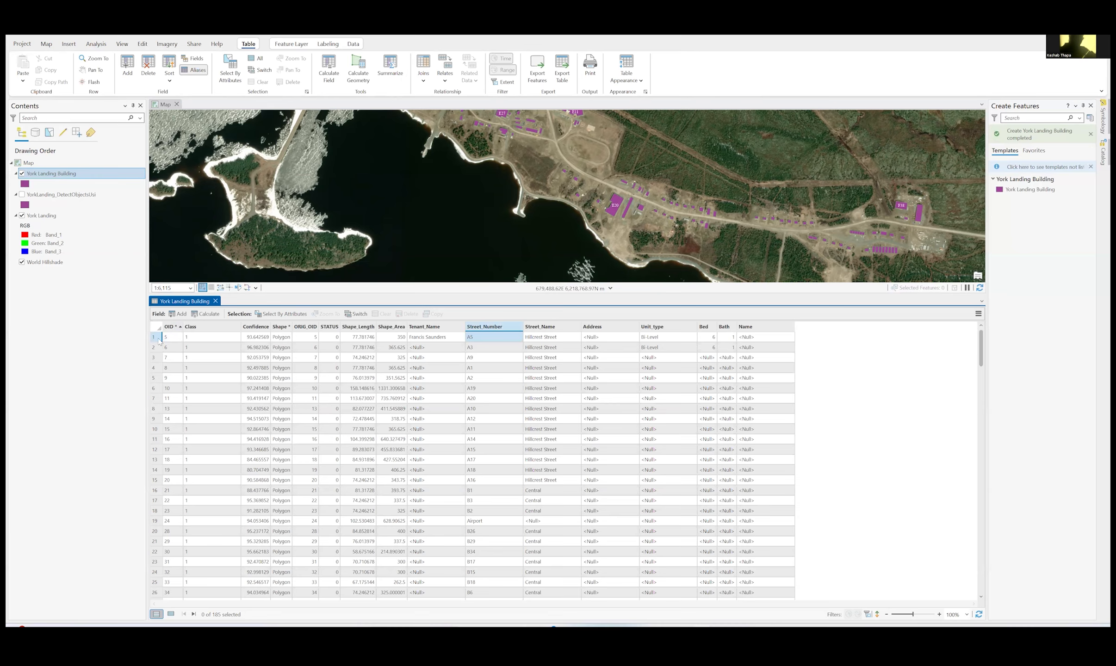
pyautogui.click(153, 338)
pyautogui.doubleClick(491, 336)
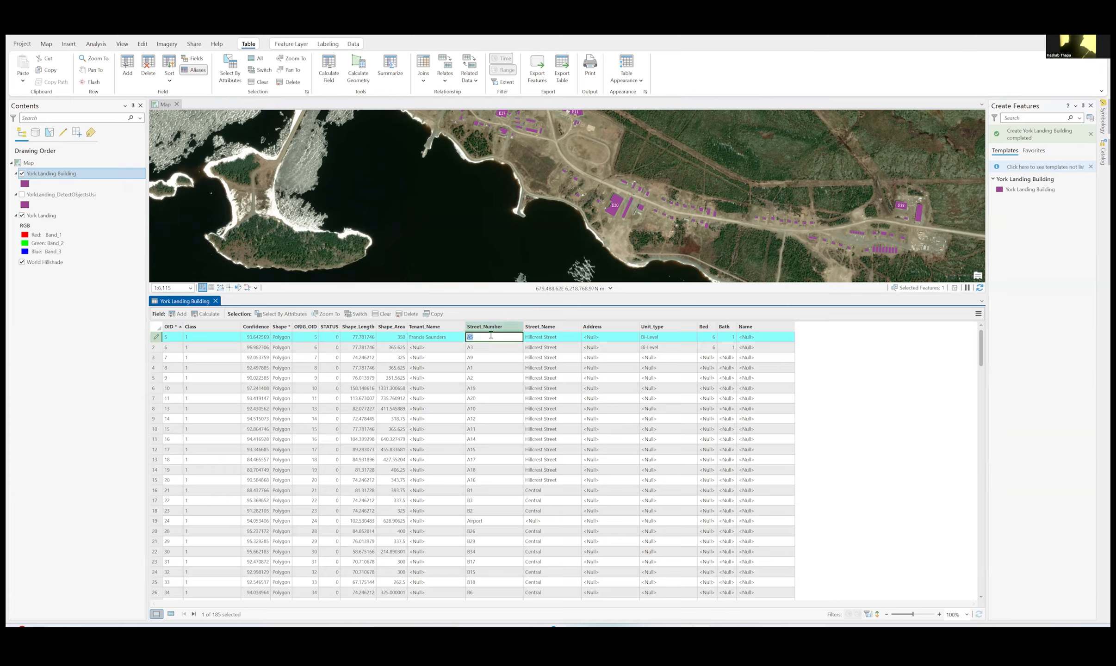
pyautogui.click(158, 348)
pyautogui.doubleClick(426, 350)
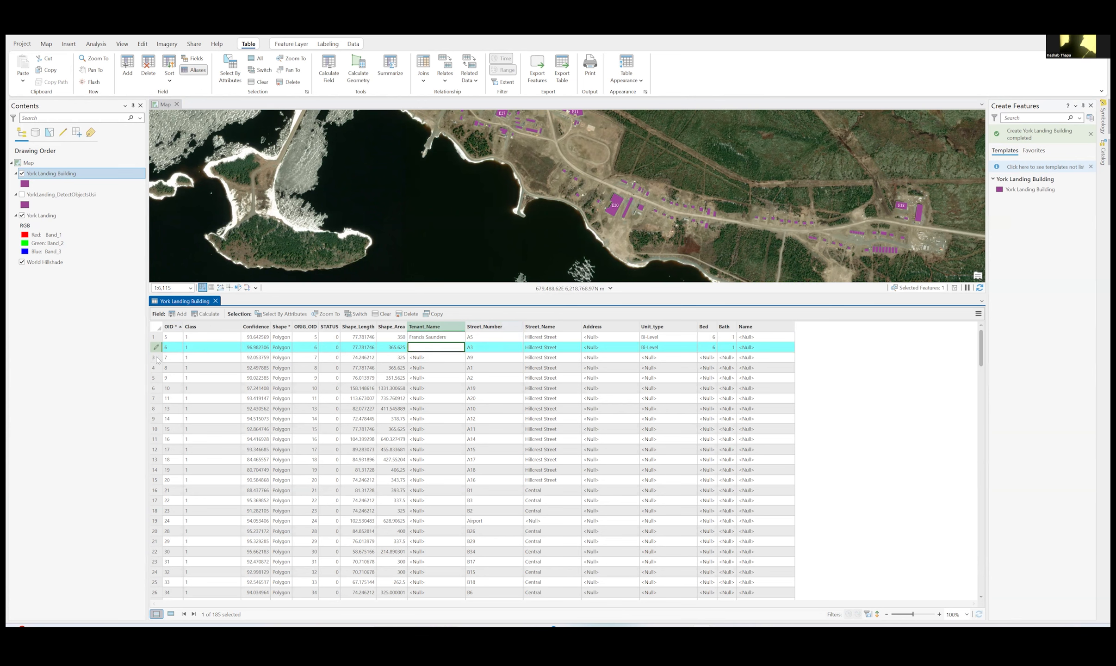
pyautogui.click(157, 358)
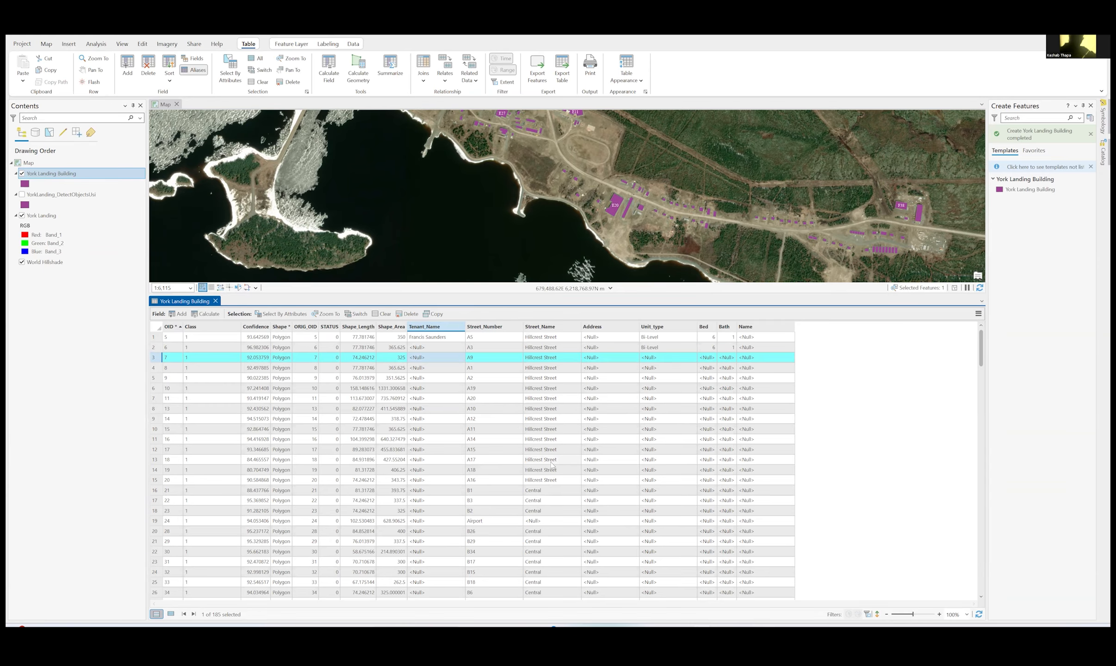
# - Examine the Street_Number and Street_Name entries throughout the building records
pyautogui.scroll(-15, 545, 492)
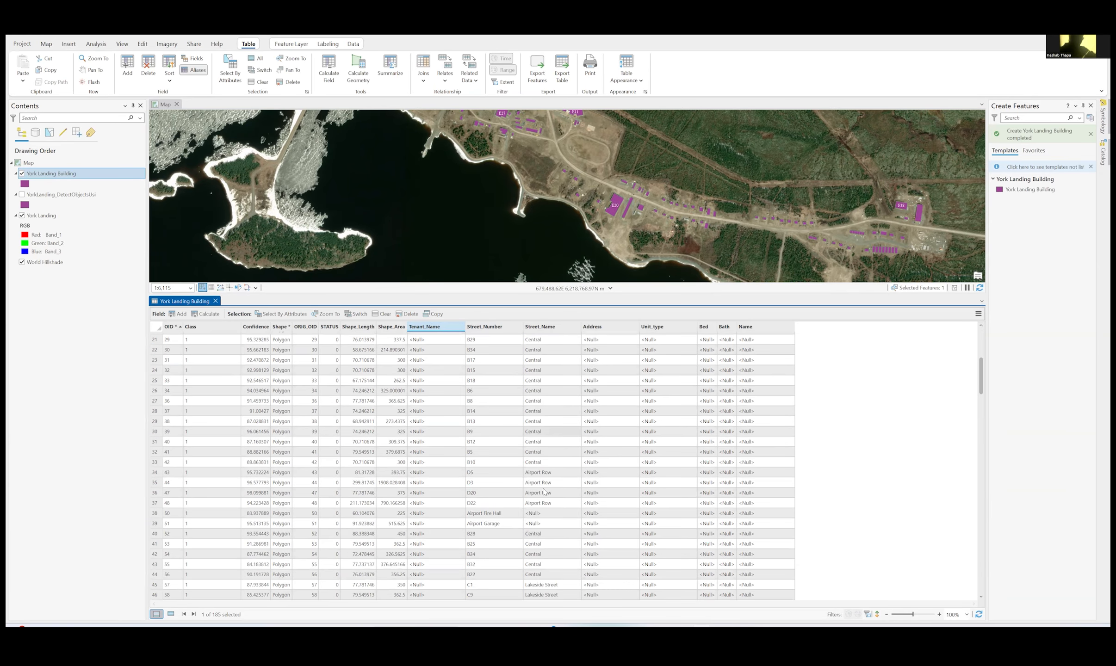
pyautogui.scroll(-13, 545, 492)
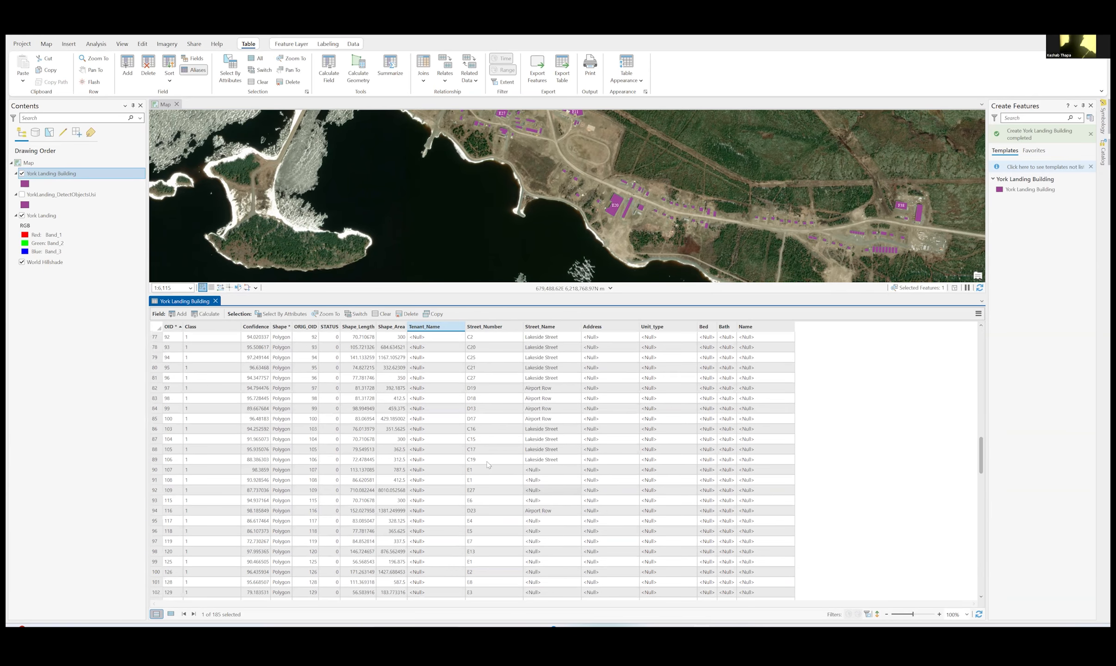
pyautogui.scroll(-4, 493, 432)
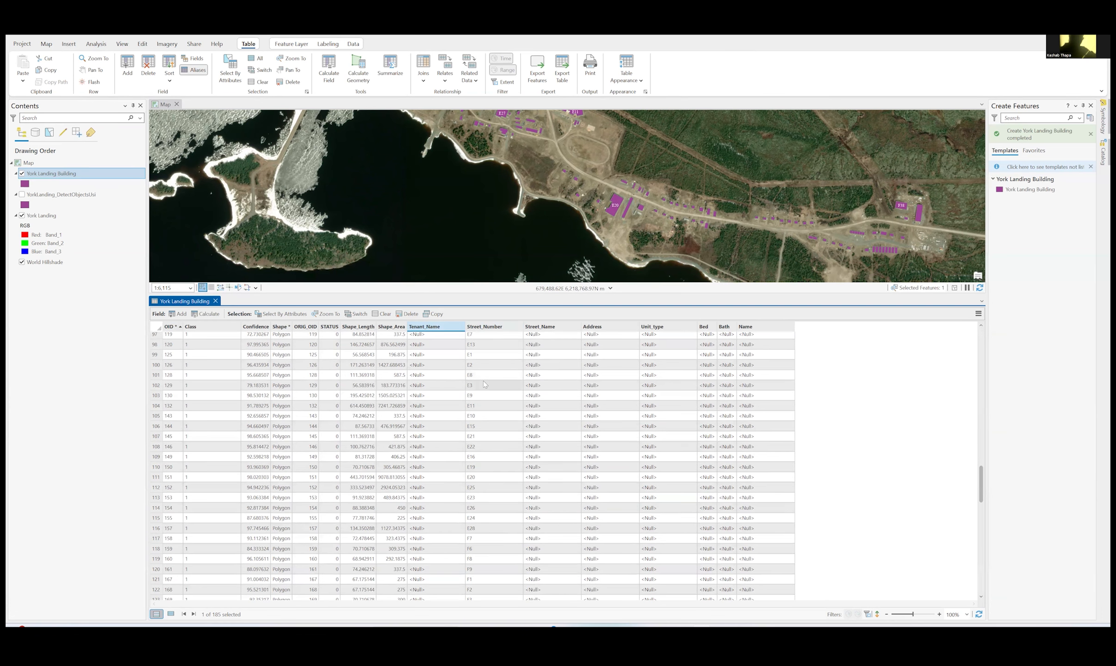
pyautogui.scroll(20, 484, 384)
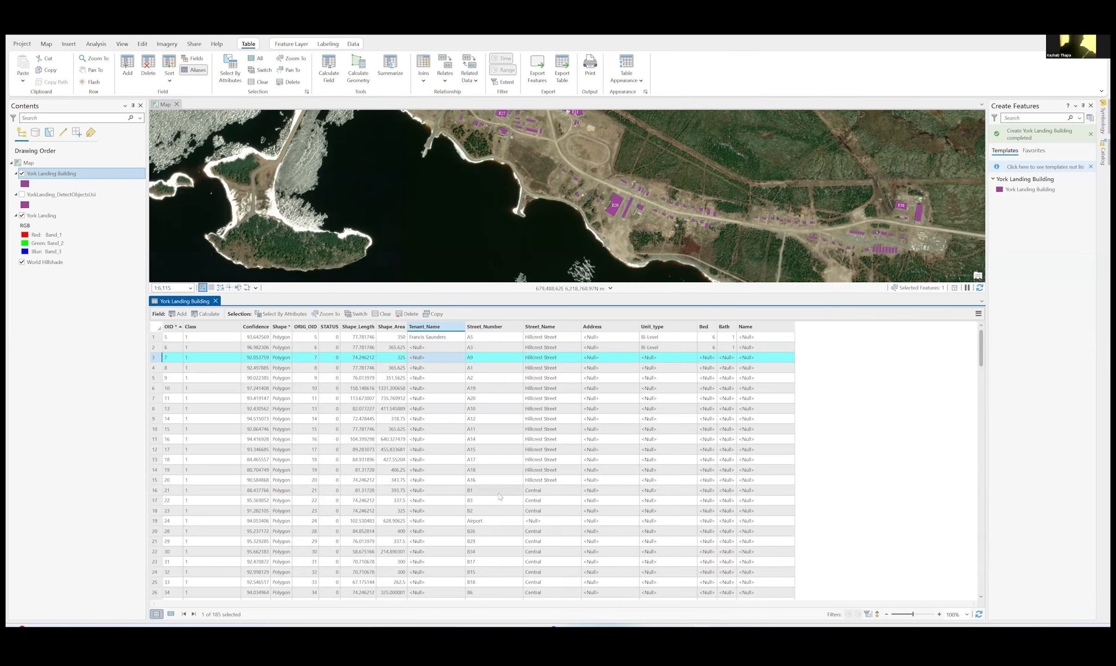
pyautogui.scroll(-8, 498, 495)
pyautogui.scroll(-3, 499, 496)
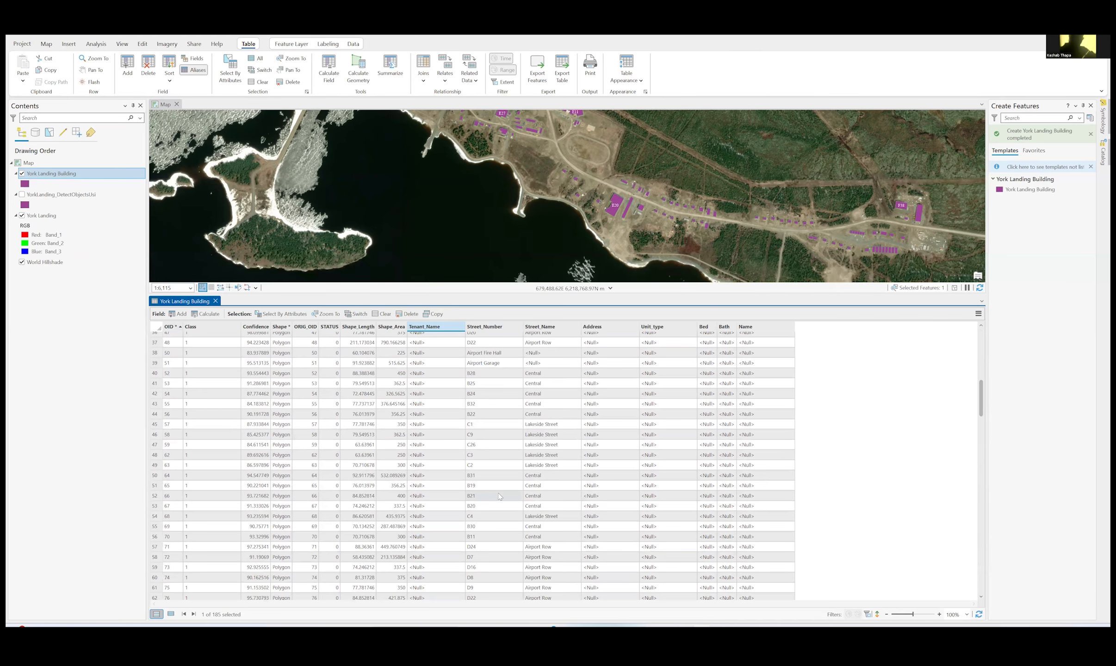
pyautogui.scroll(-8, 499, 496)
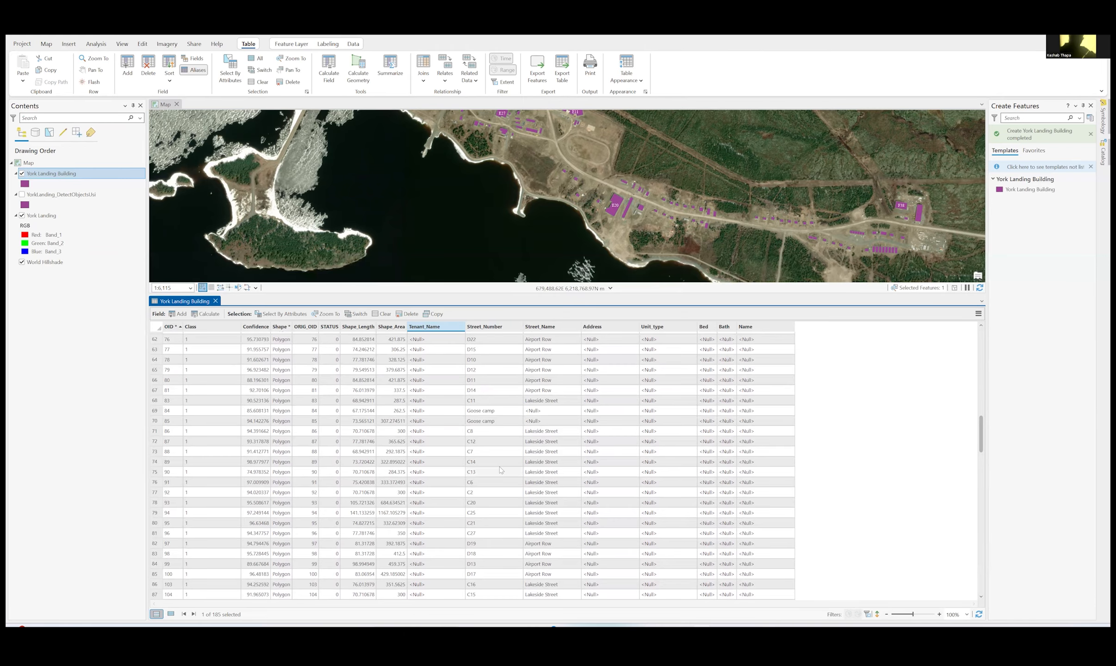
pyautogui.scroll(-10, 500, 470)
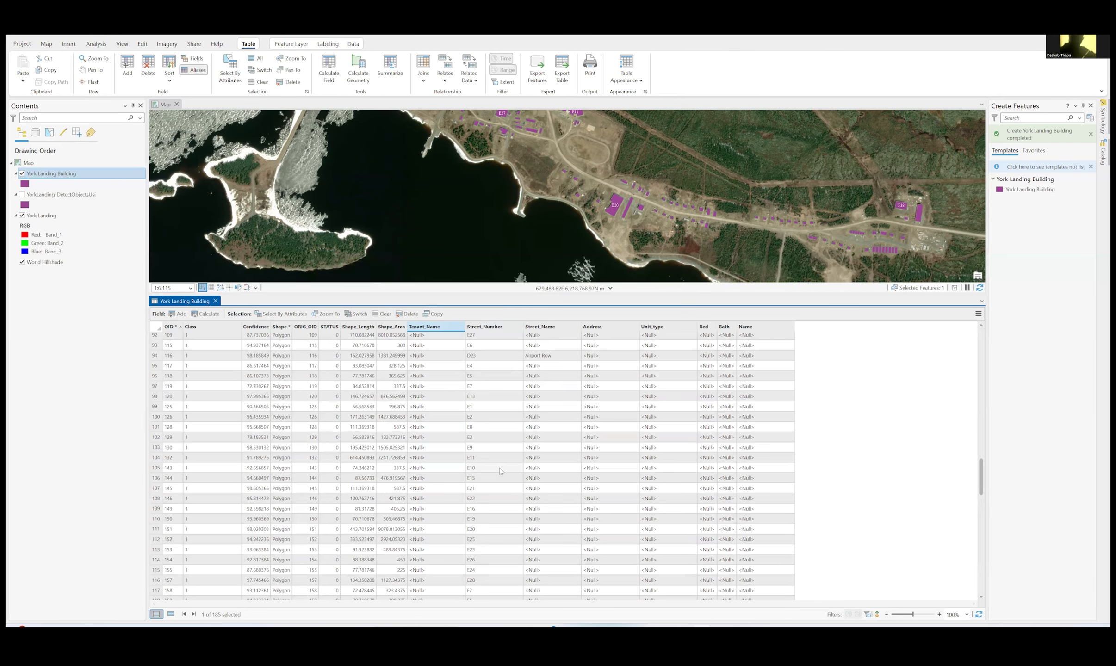
pyautogui.scroll(-12, 500, 468)
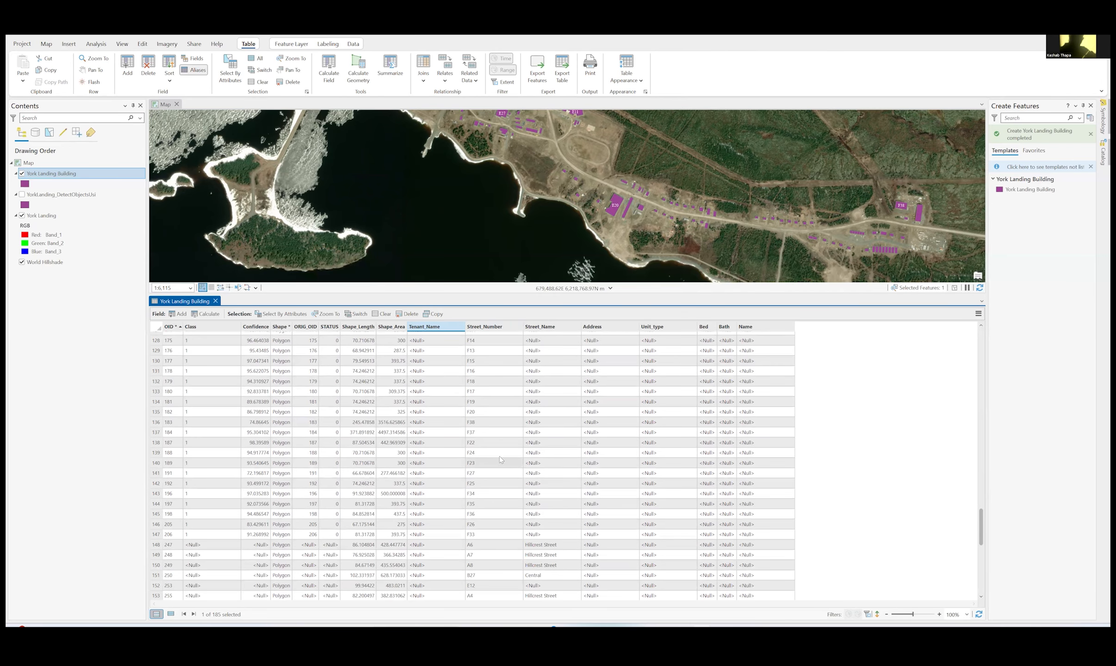
# - Sort the building table by Street_Number in ascending order
pyautogui.click(491, 327)
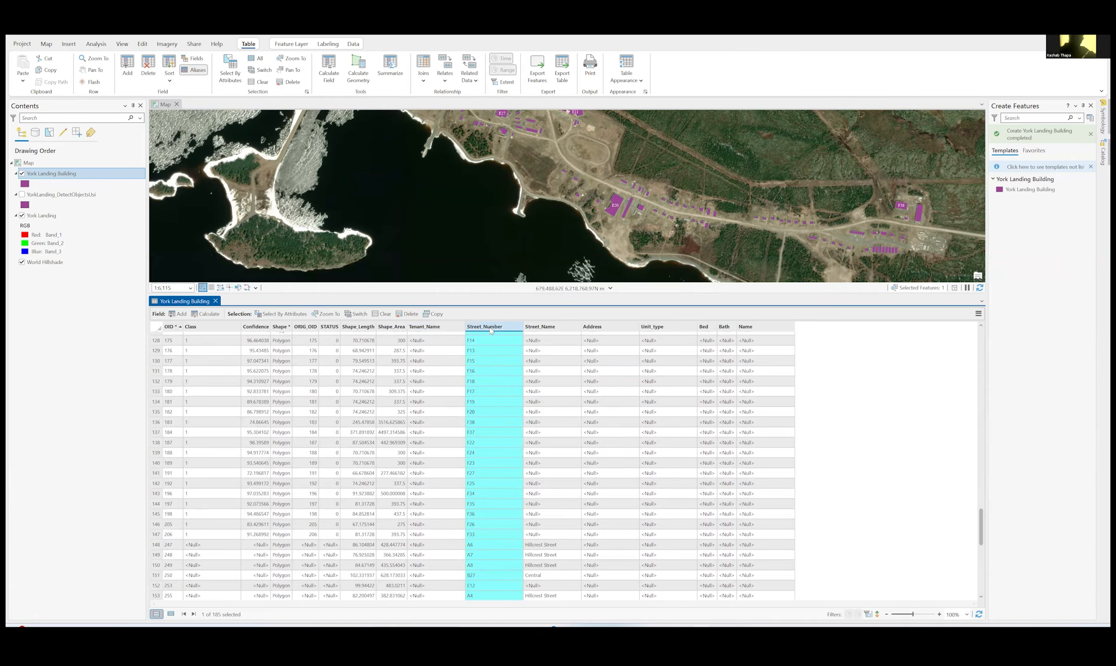
pyautogui.rightClick(491, 330)
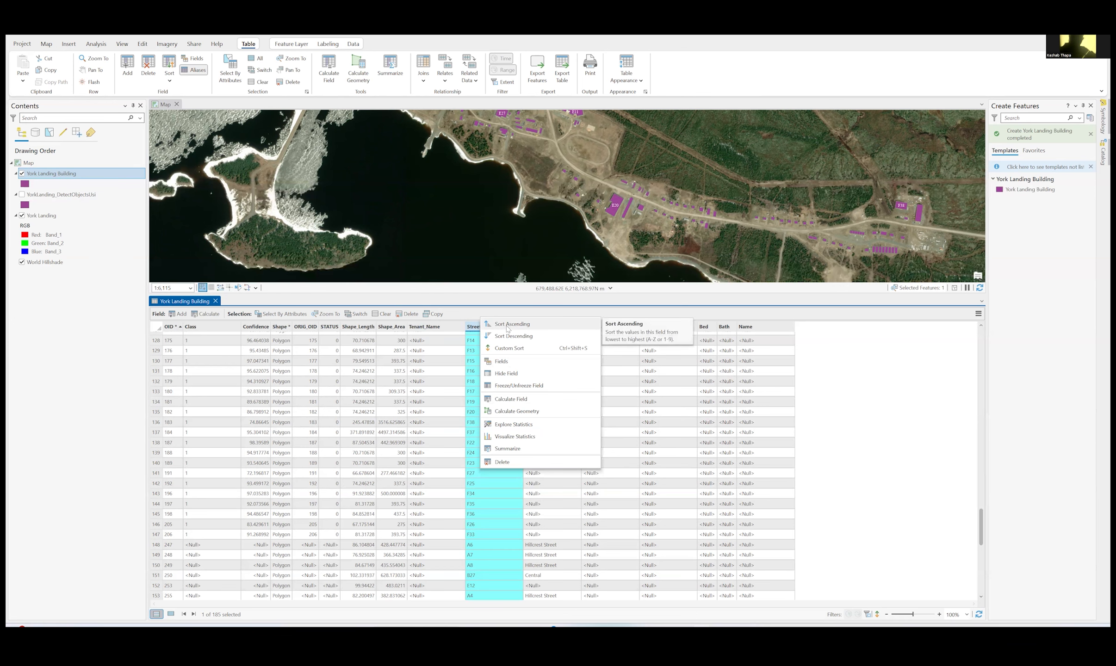
pyautogui.click(508, 325)
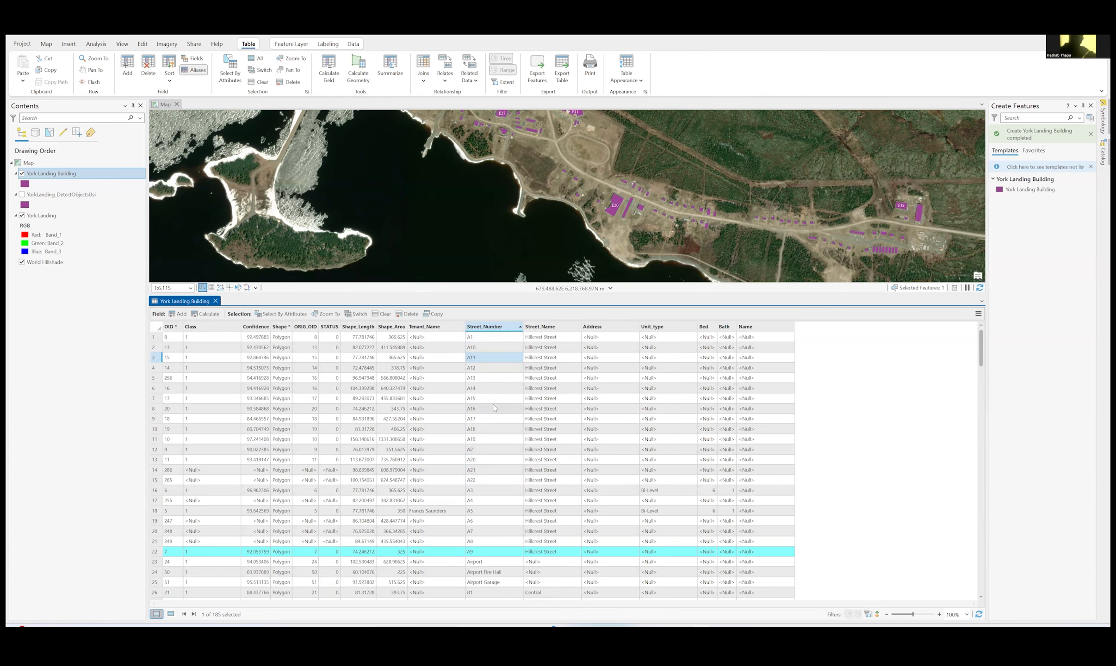
# - Select the first E1 record (OID 107) in the sorted table and look through the following E and F records
pyautogui.scroll(-15, 493, 405)
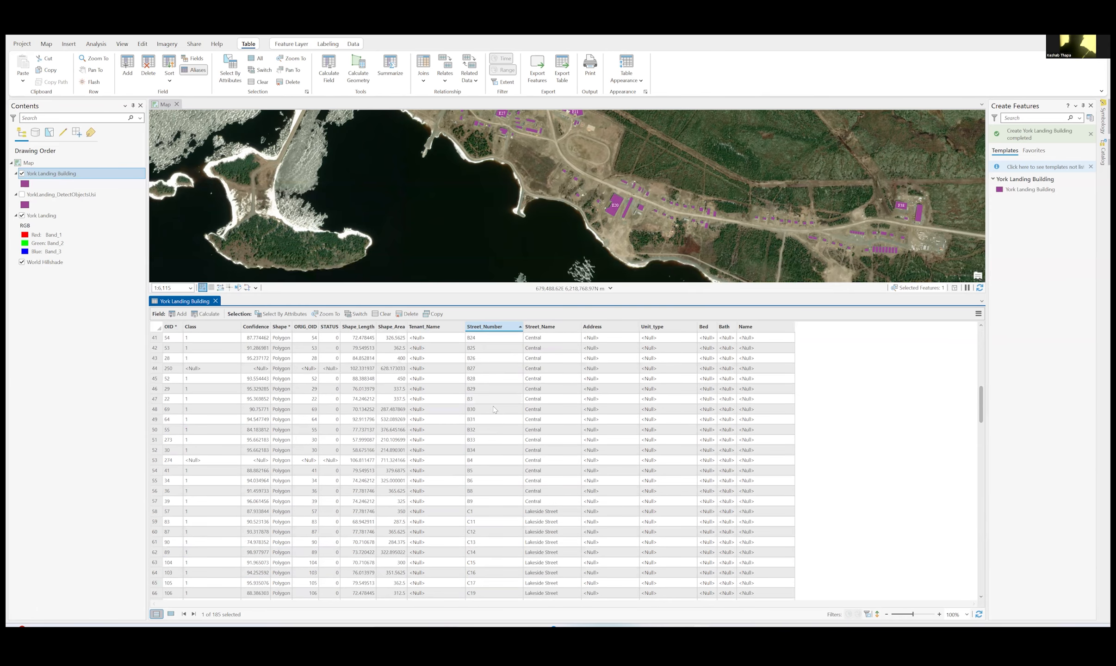
pyautogui.scroll(-20, 494, 409)
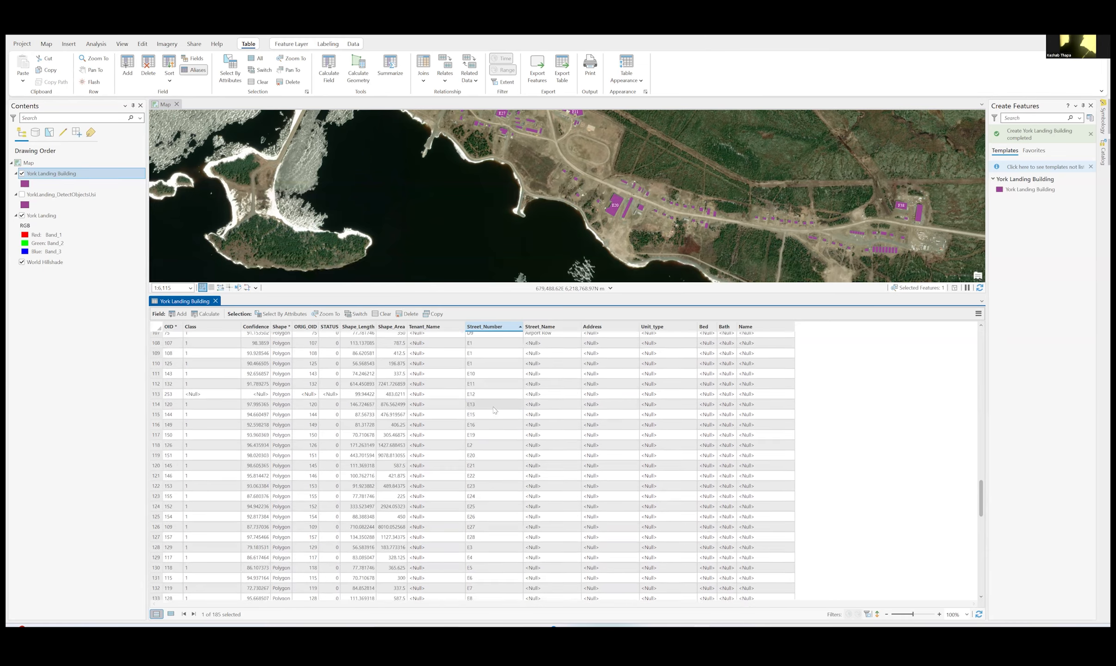
pyautogui.scroll(18, 493, 406)
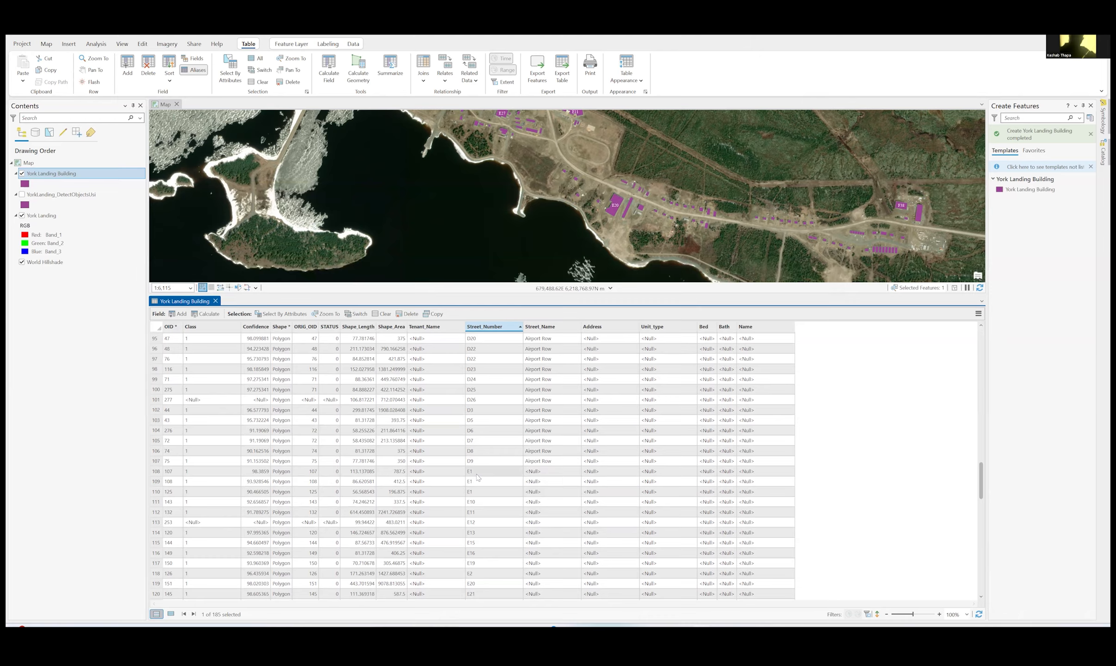
pyautogui.click(156, 471)
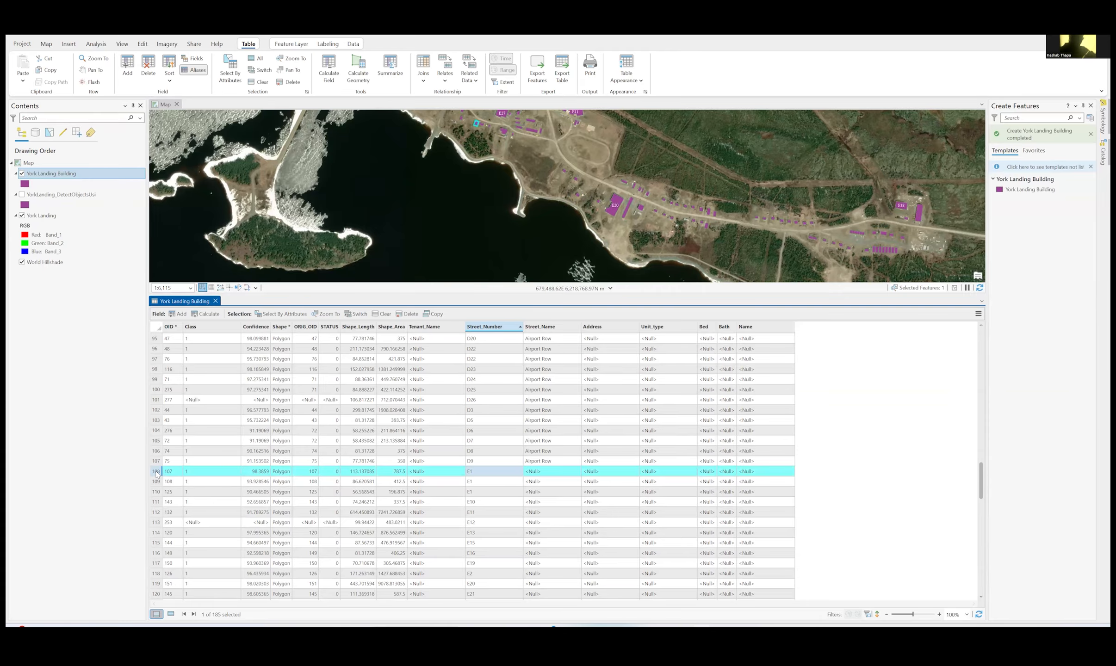
pyautogui.scroll(-8, 313, 501)
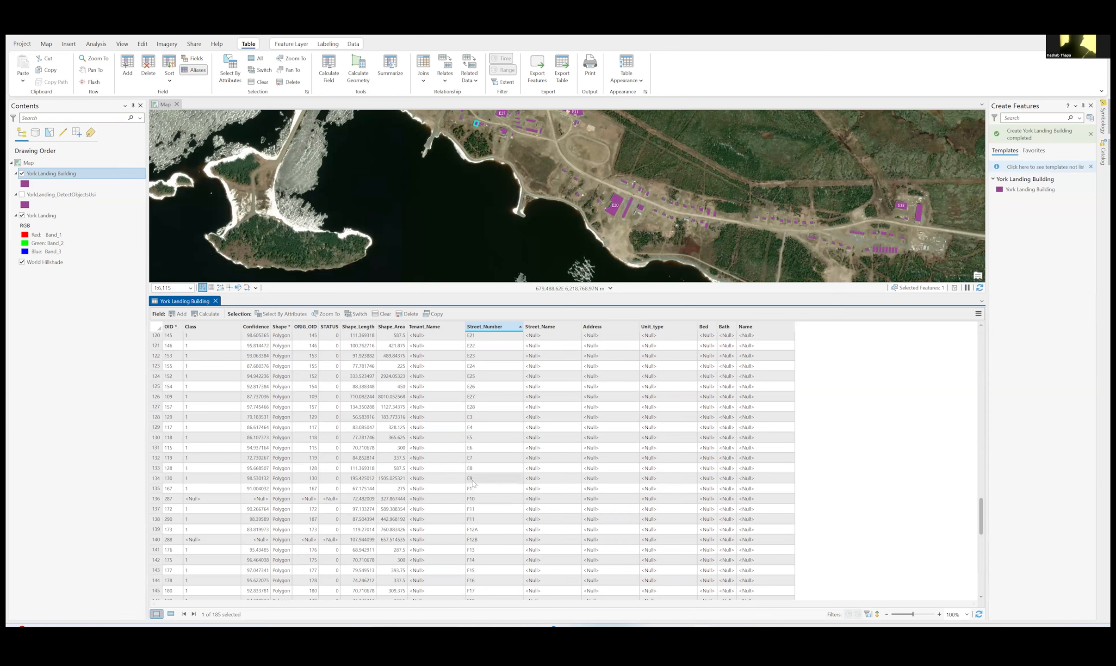
# - Extend the selection from E1 through the E9 record and open Calculate Field for Street_Name
pyautogui.keyDown('shift'); pyautogui.click(156, 479); pyautogui.keyUp('shift')
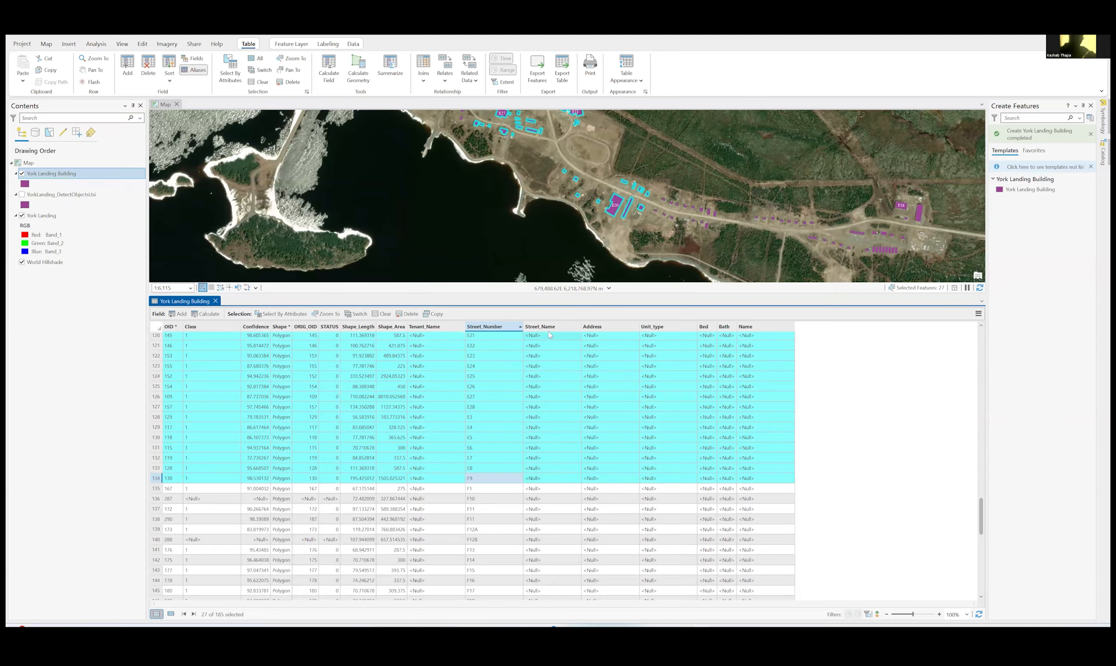
pyautogui.moveTo(543, 329)
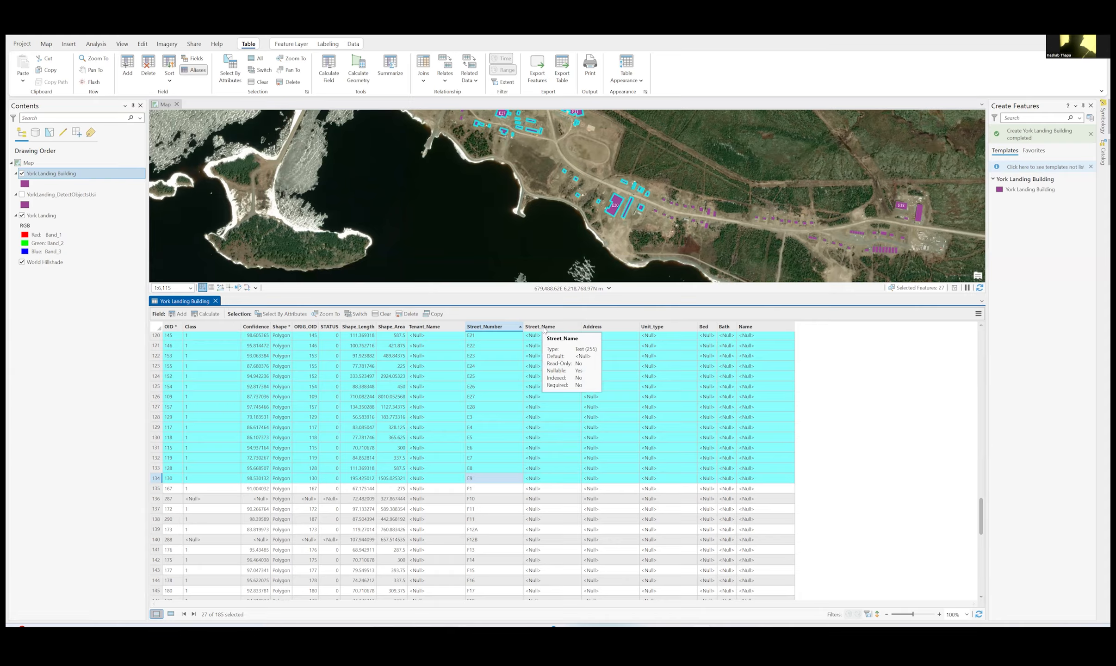
pyautogui.rightClick(544, 329)
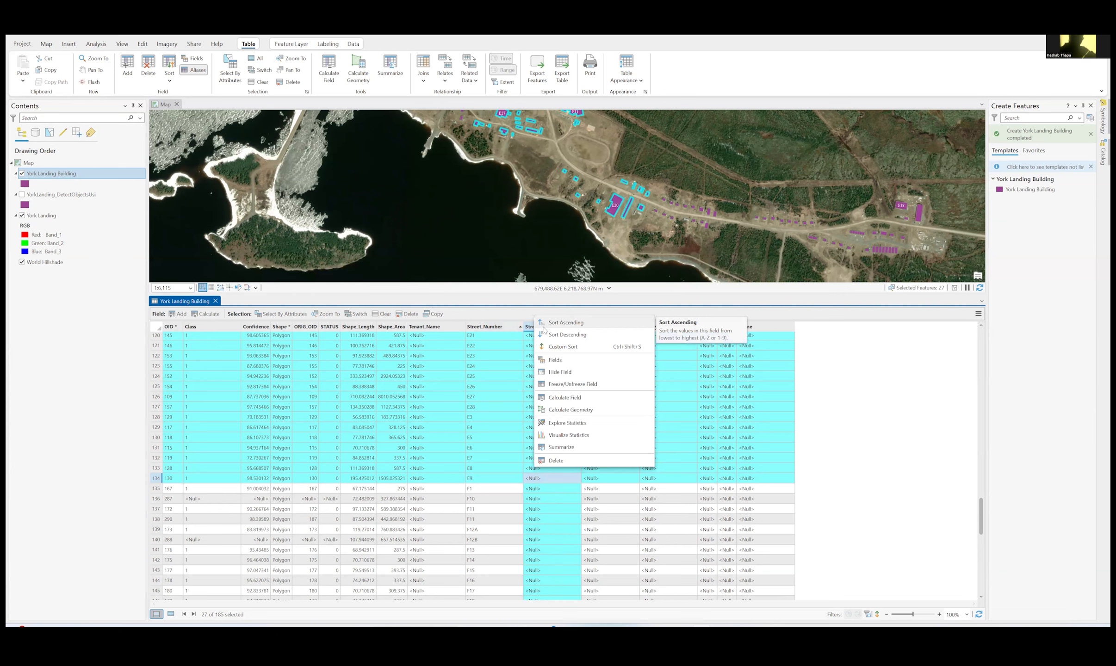
pyautogui.click(565, 398)
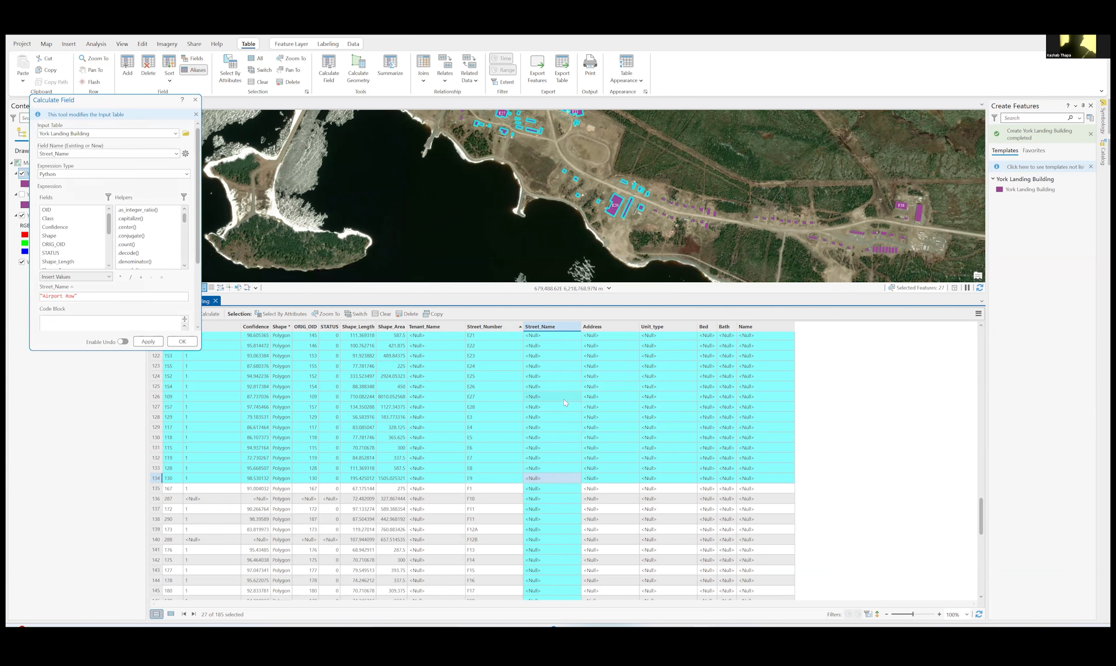
pyautogui.moveTo(140, 103); pyautogui.dragTo(321, 112)
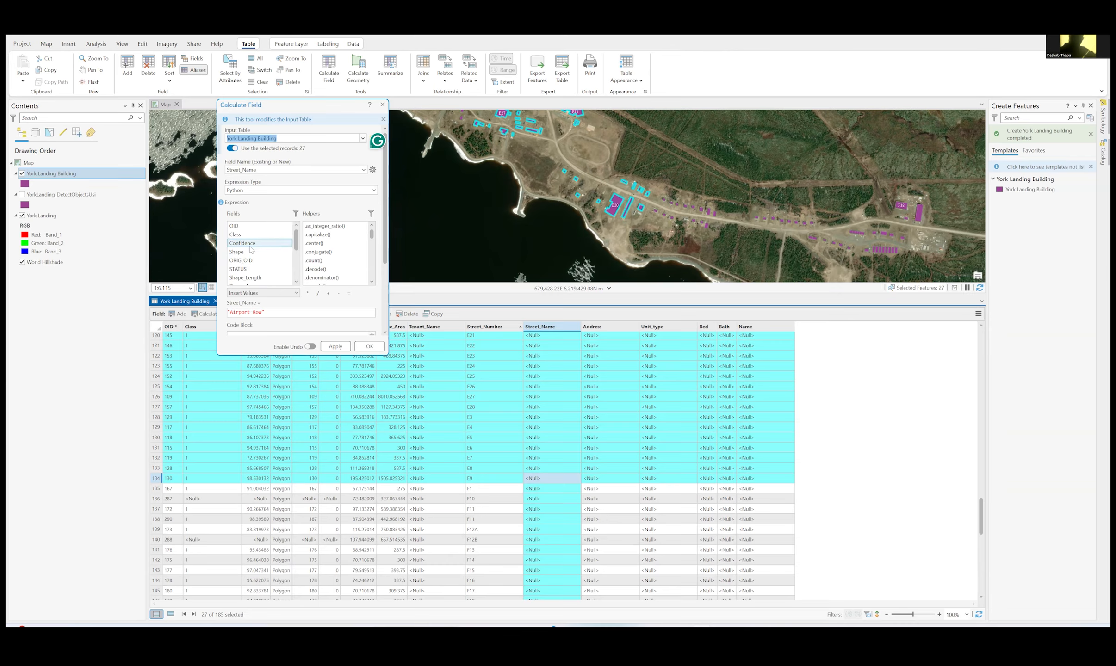
pyautogui.moveTo(296, 238); pyautogui.dragTo(297, 256)
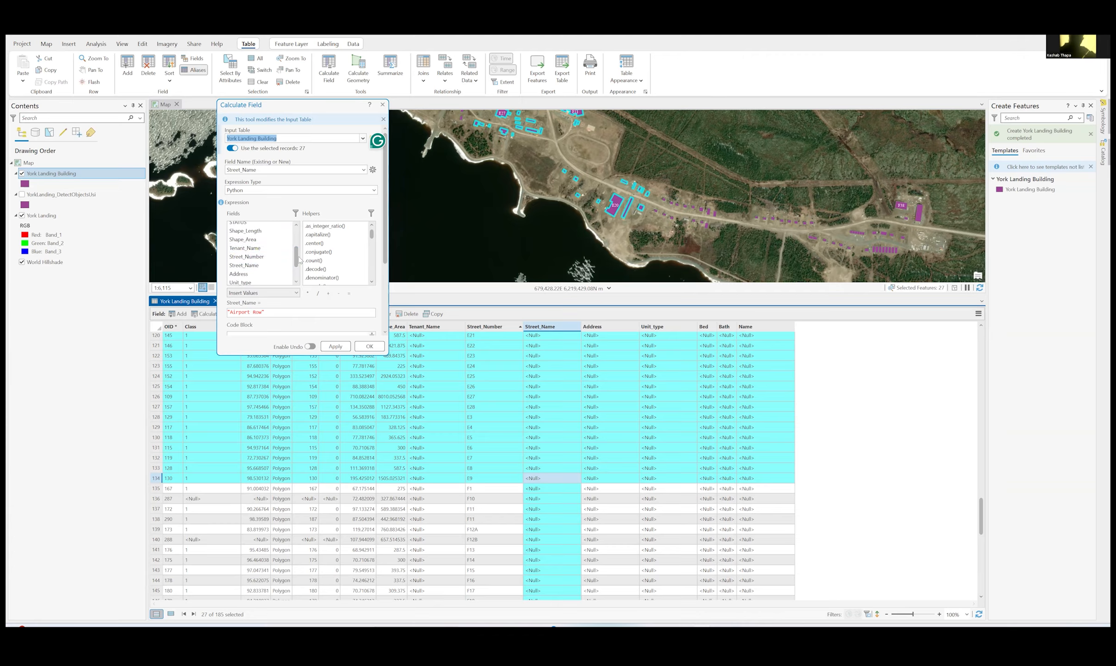
pyautogui.scroll(-1, 299, 261)
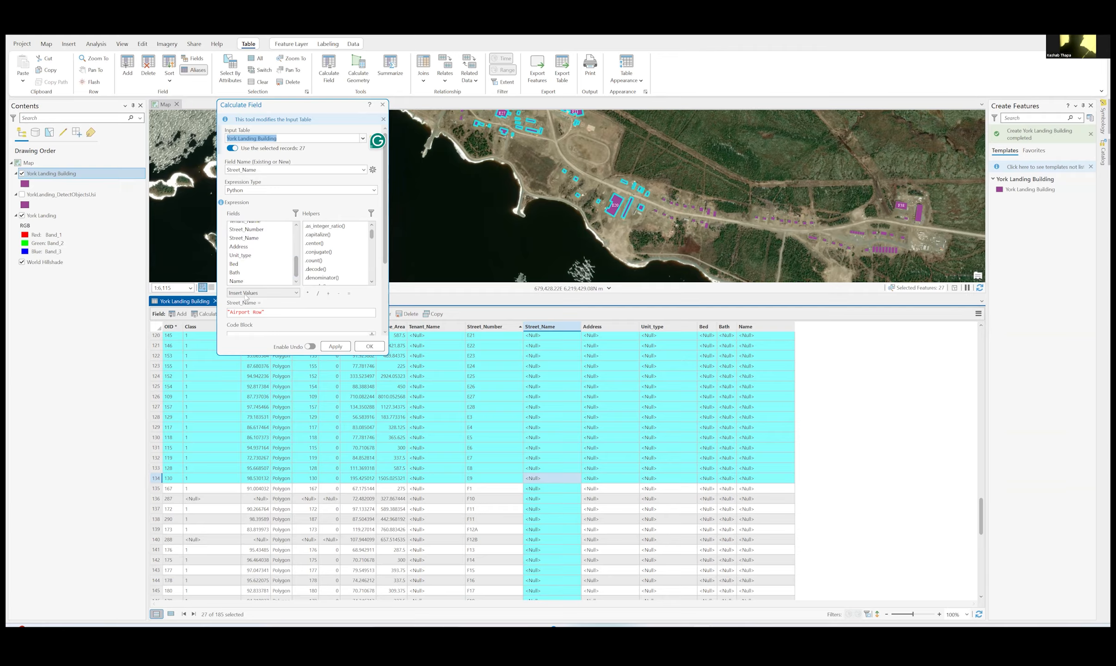
# - Calculate Street_Name as "Evergreen Way" for the selected E records and close the tool
pyautogui.moveTo(266, 313); pyautogui.dragTo(210, 315)
pyautogui.press('BackSpace')
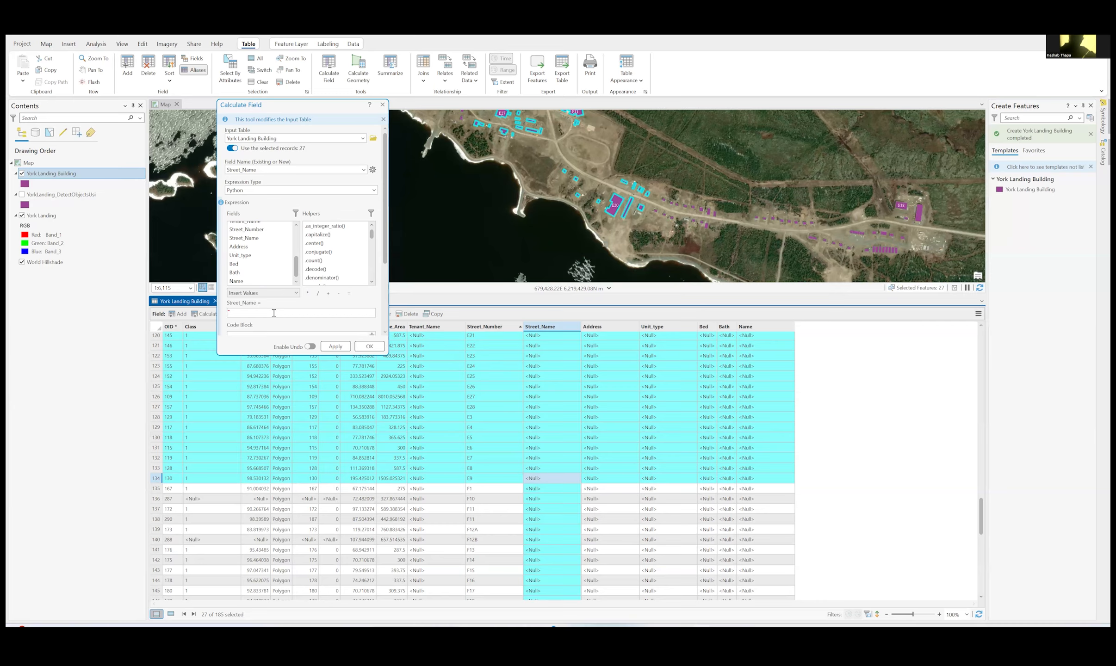
pyautogui.write('rgreen Way')
pyautogui.click(334, 348)
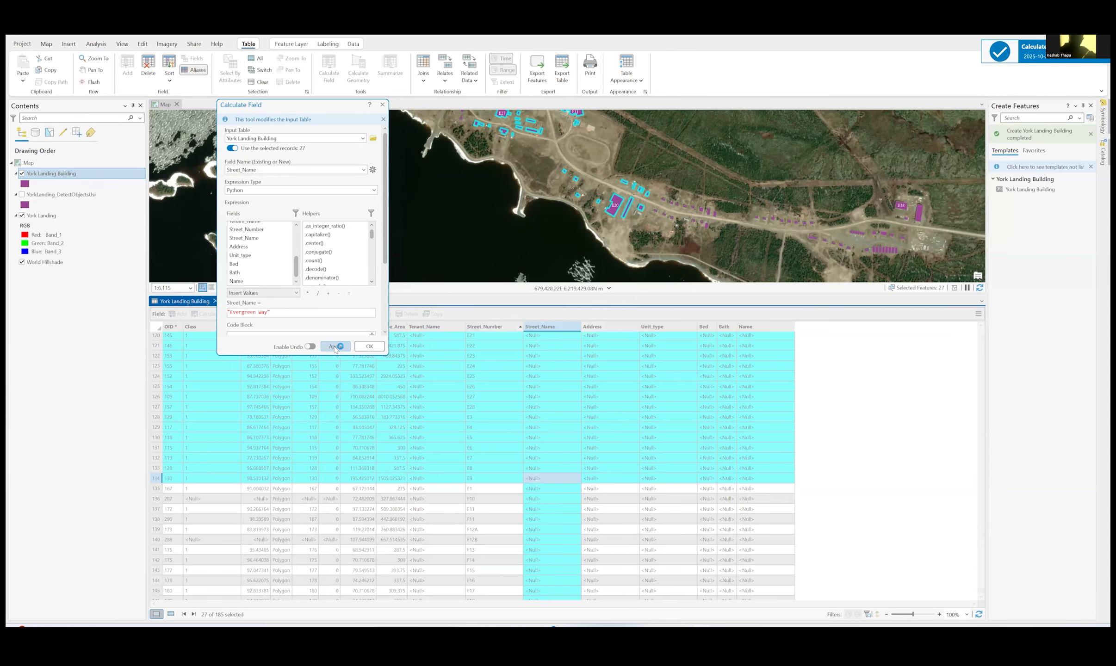
pyautogui.click(373, 348)
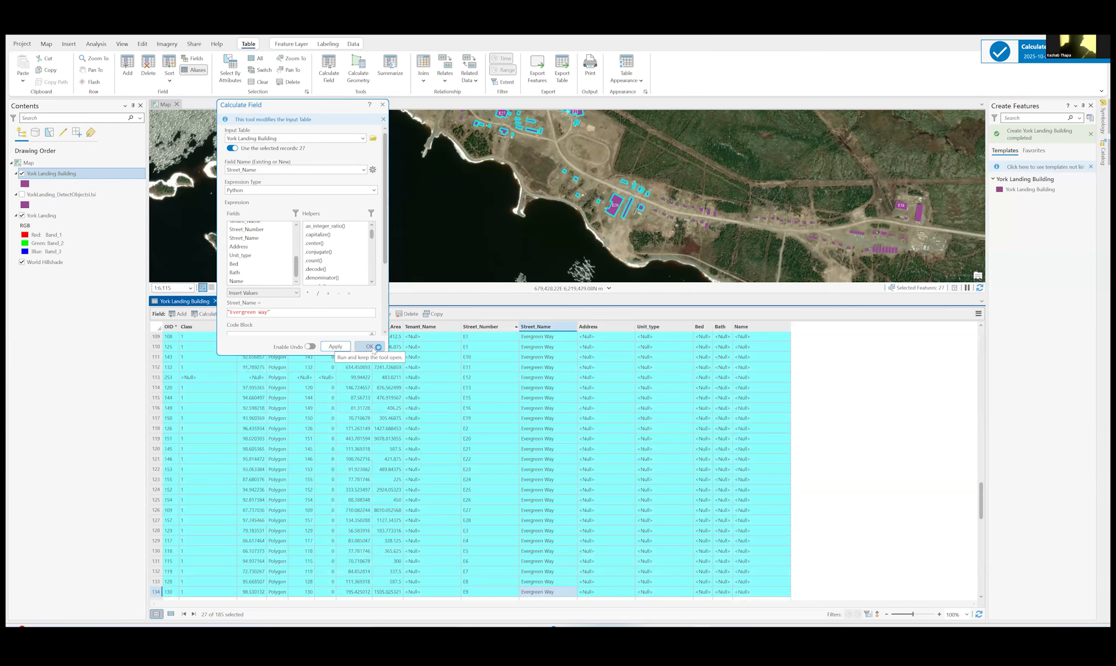
# - Select all the F records in the building table, from F1 (OID 167) through F9 (OID 161)
pyautogui.scroll(3, 526, 399)
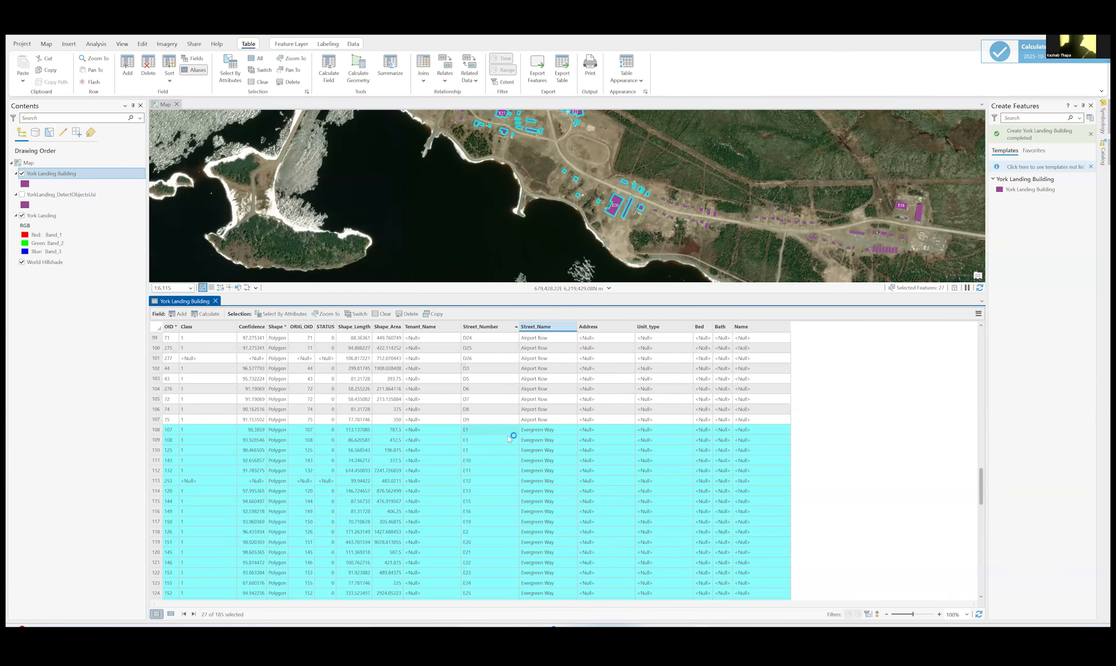
pyautogui.scroll(-2, 545, 441)
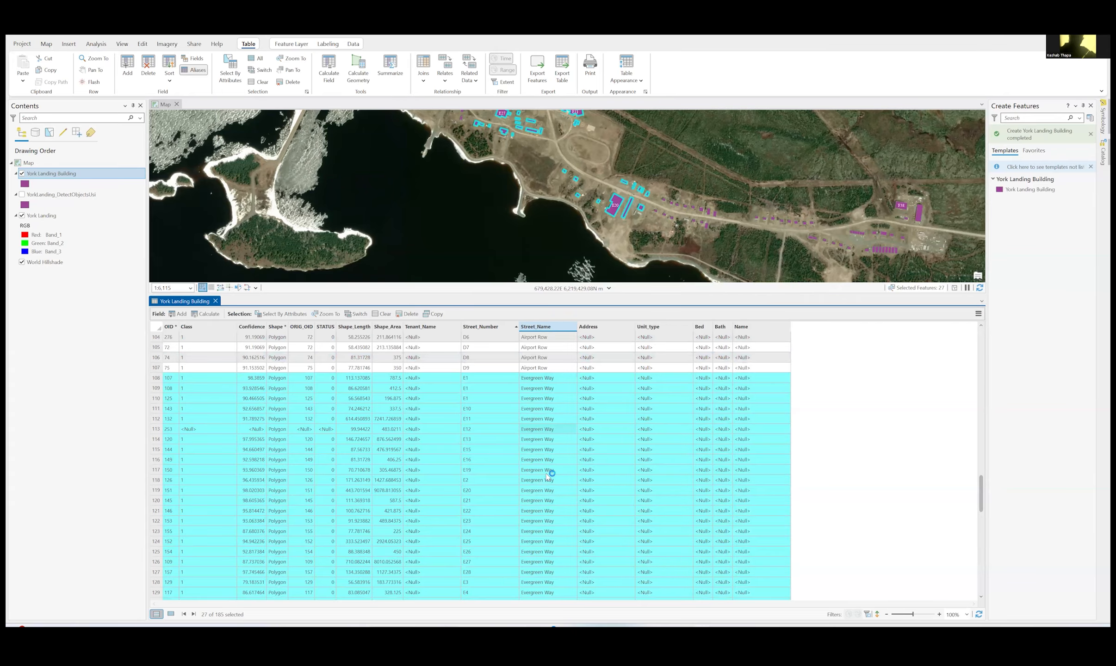
pyautogui.scroll(-7, 550, 486)
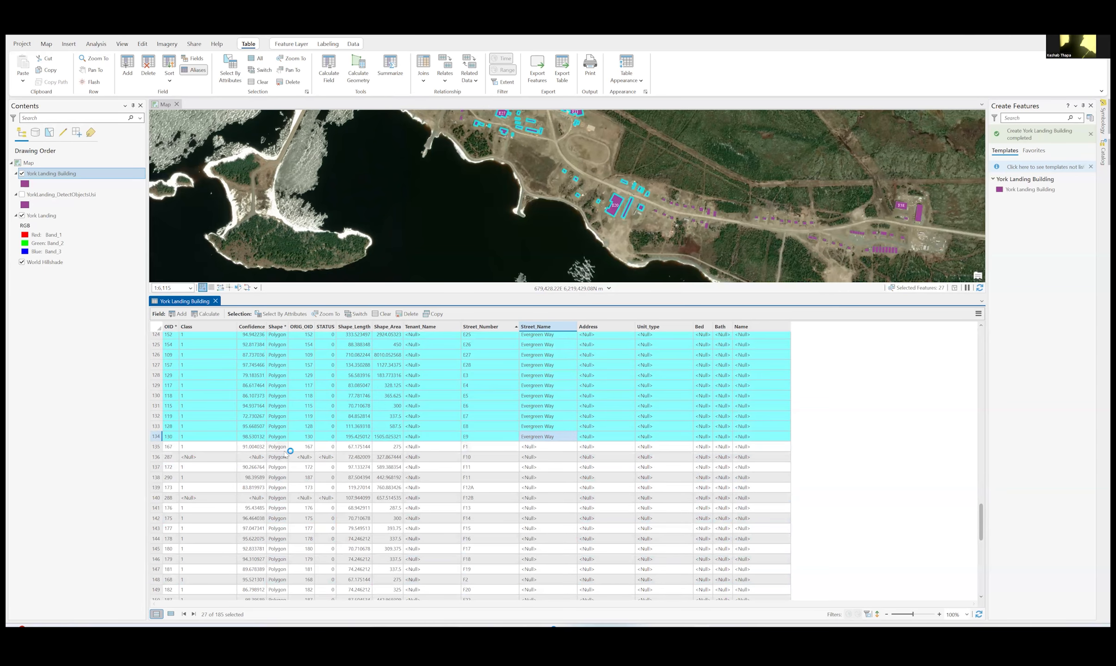
pyautogui.click(156, 448)
pyautogui.scroll(-5, 443, 488)
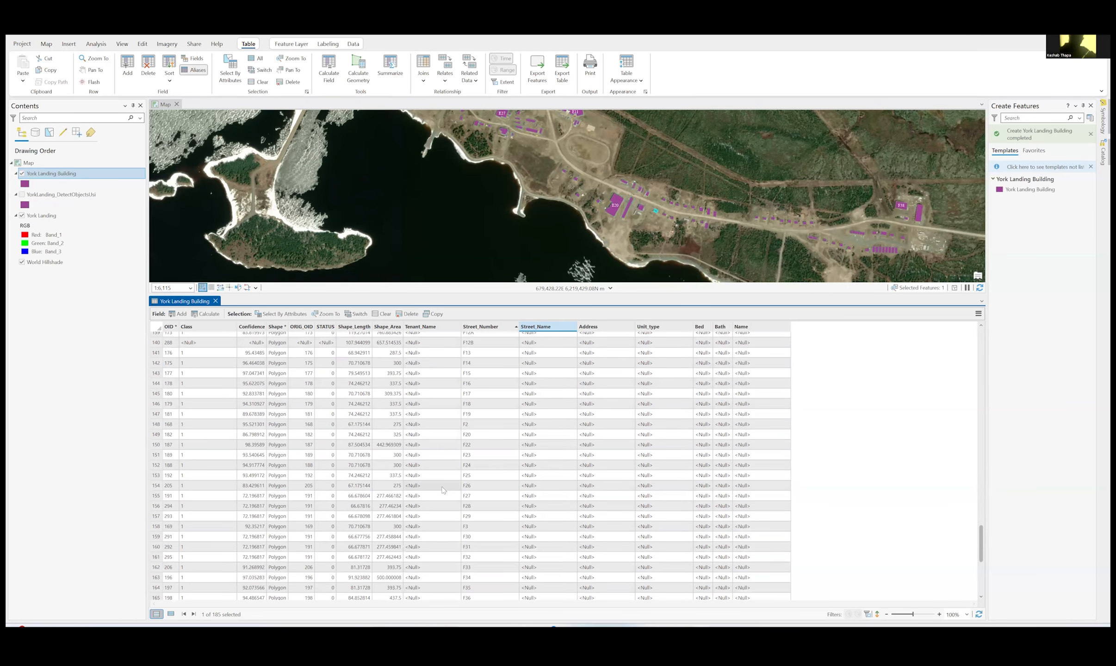
pyautogui.scroll(4, 442, 488)
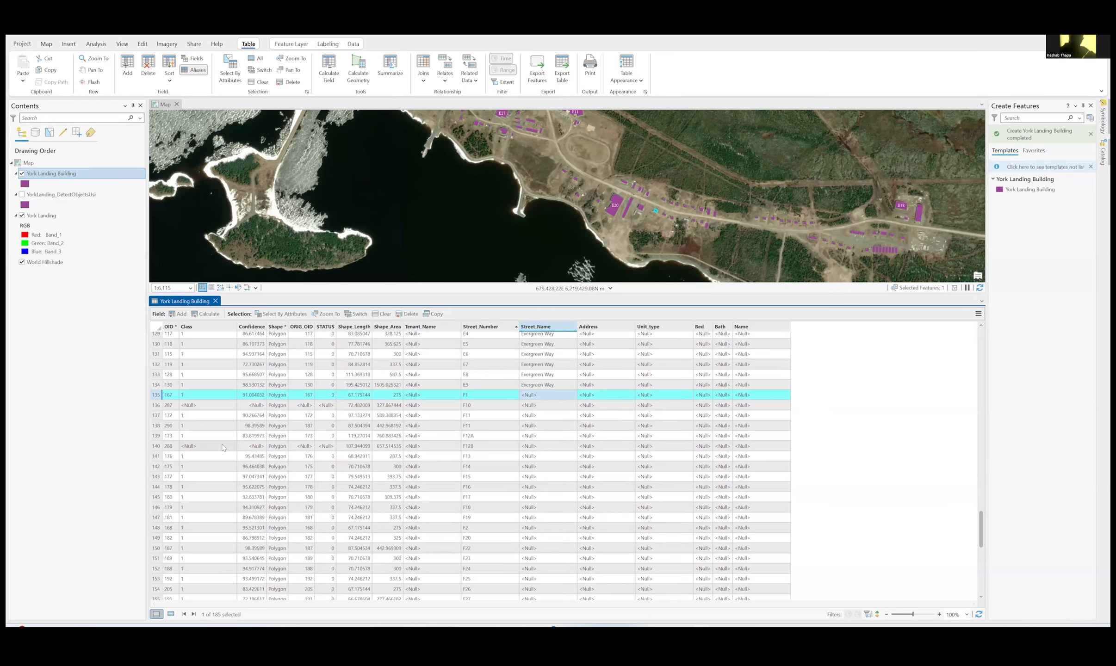
pyautogui.scroll(-5, 223, 448)
pyautogui.scroll(-5, 222, 447)
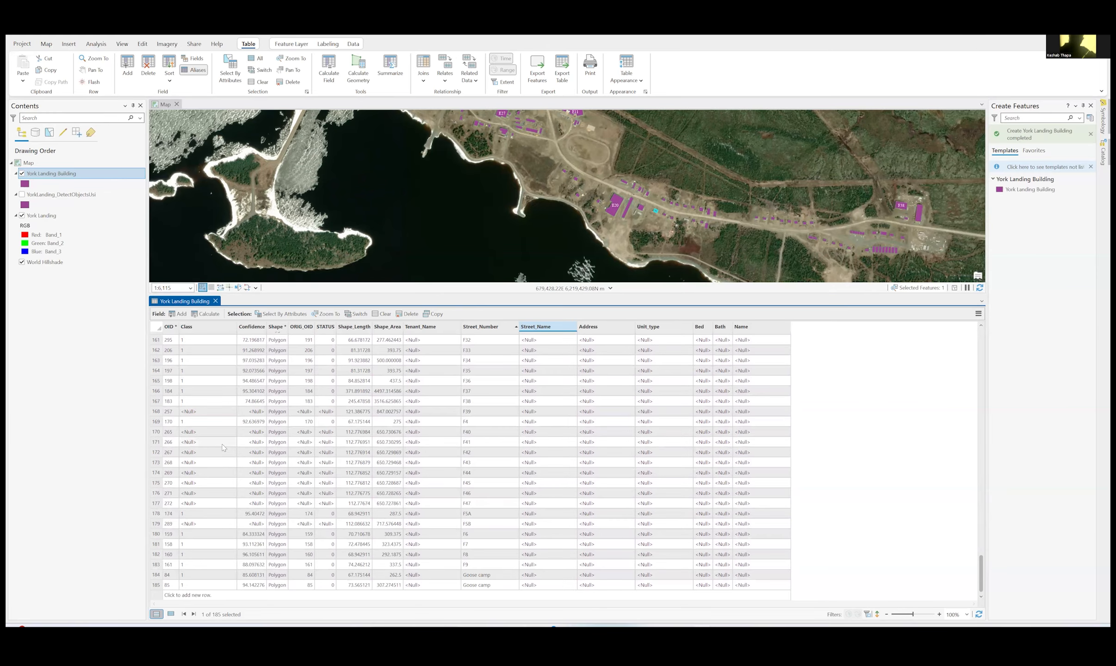
pyautogui.keyDown('shift'); pyautogui.click(156, 565); pyautogui.keyUp('shift')
pyautogui.scroll(14, 415, 492)
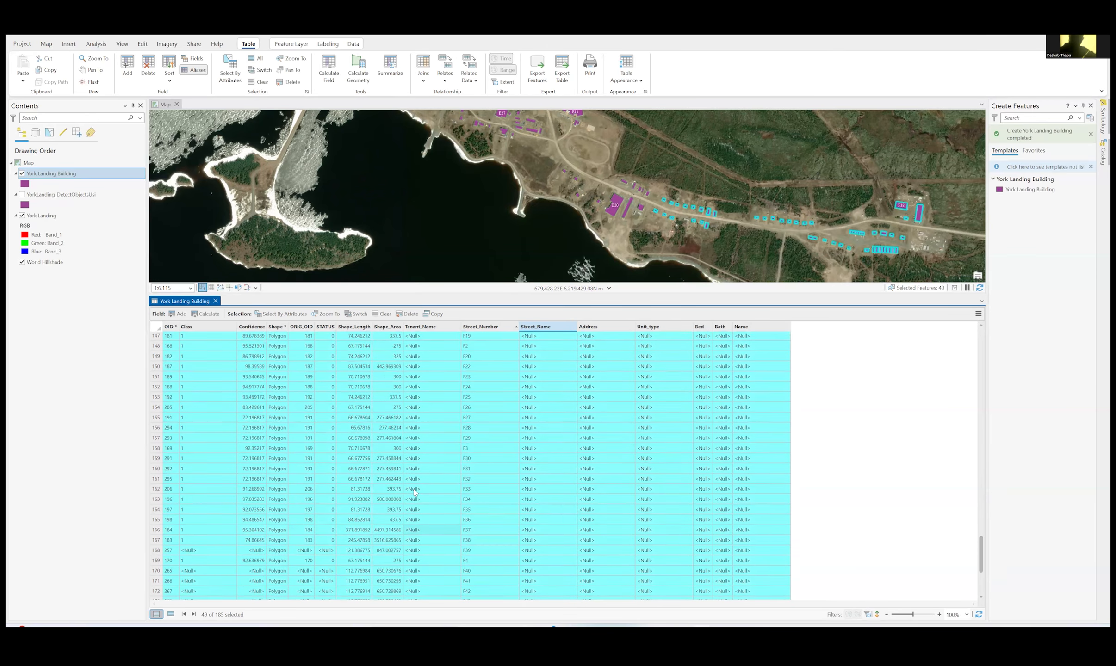
pyautogui.scroll(-9, 611, 449)
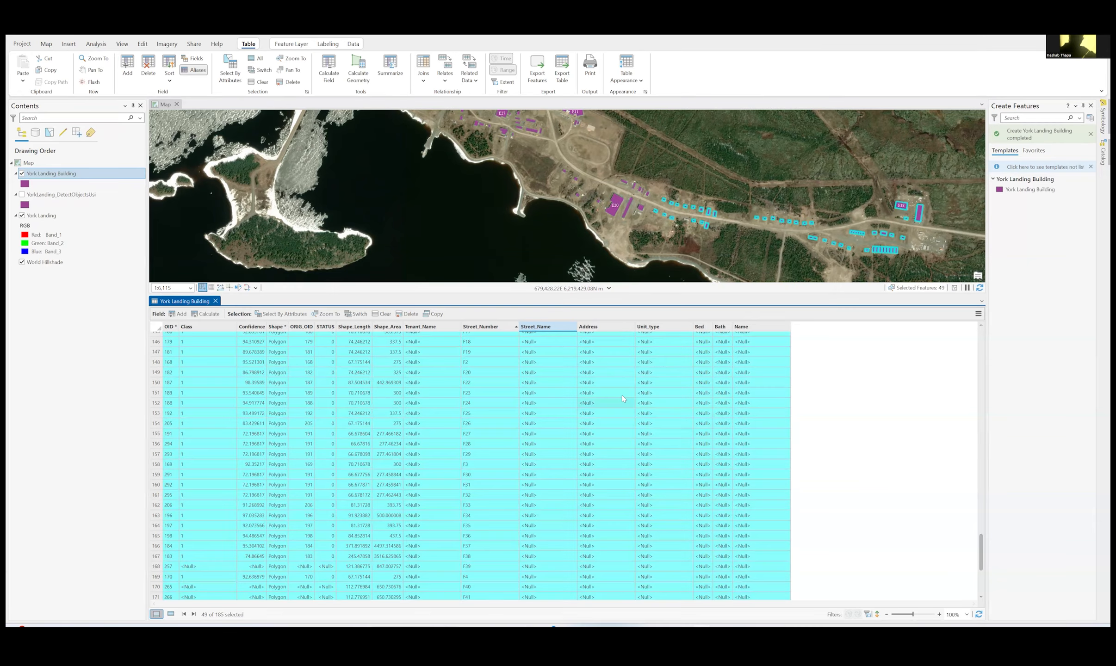
# - Calculate Street_Name as "Riverbend Road" for the selected F records
pyautogui.rightClick(544, 327)
pyautogui.click(572, 326)
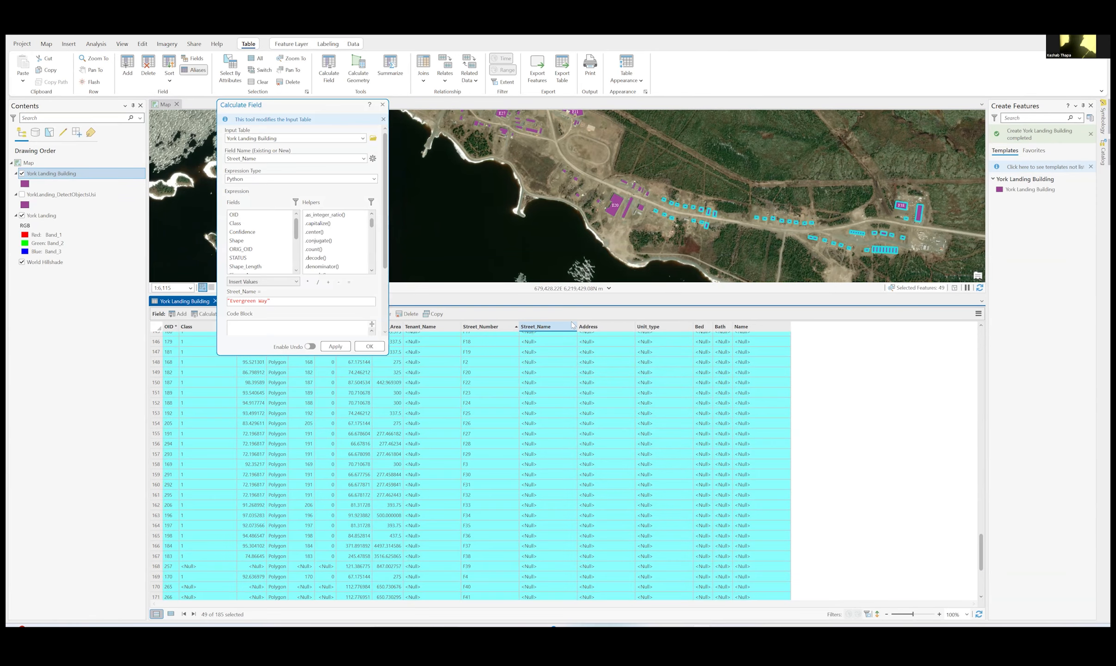
pyautogui.moveTo(267, 313); pyautogui.dragTo(231, 313)
pyautogui.write('Grove')
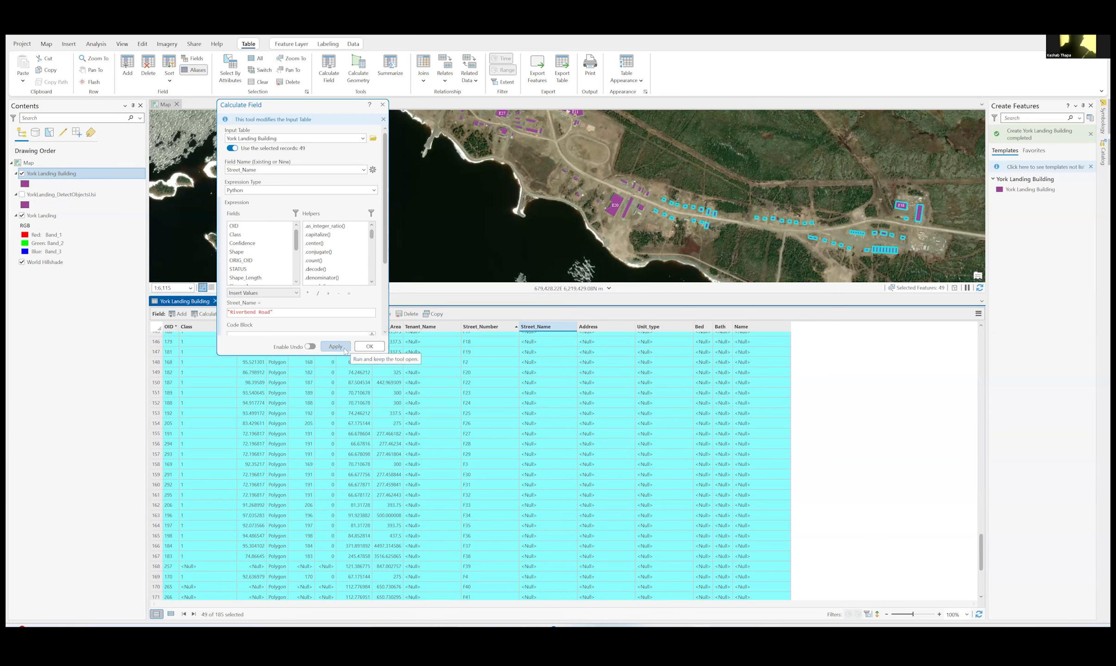
pyautogui.click(368, 347)
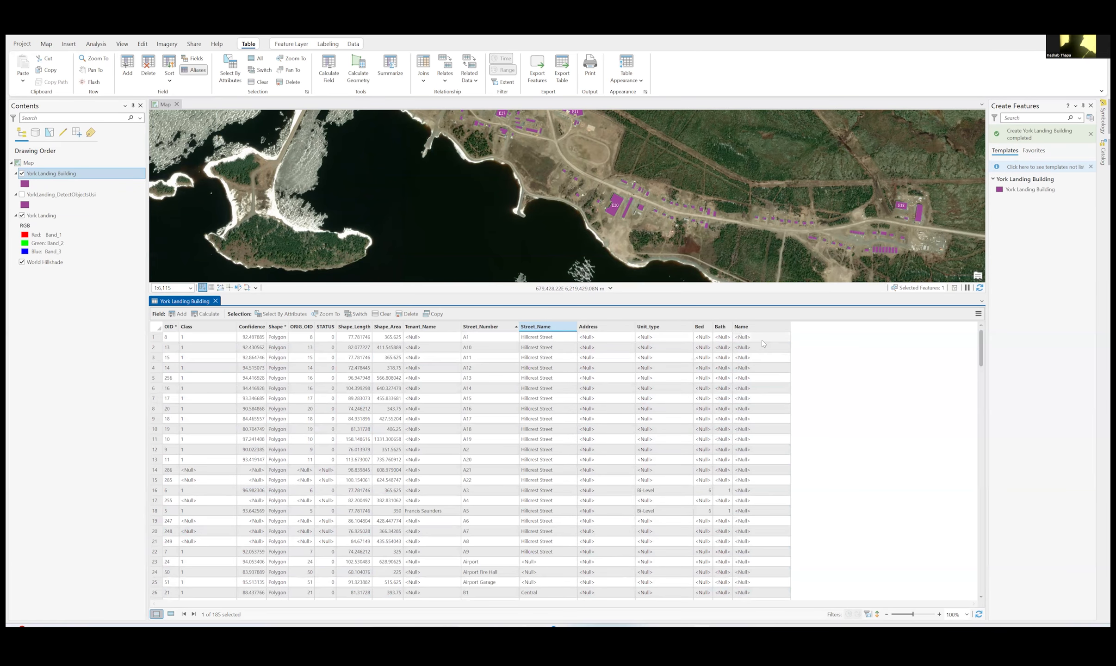
pyautogui.rightClick(750, 326)
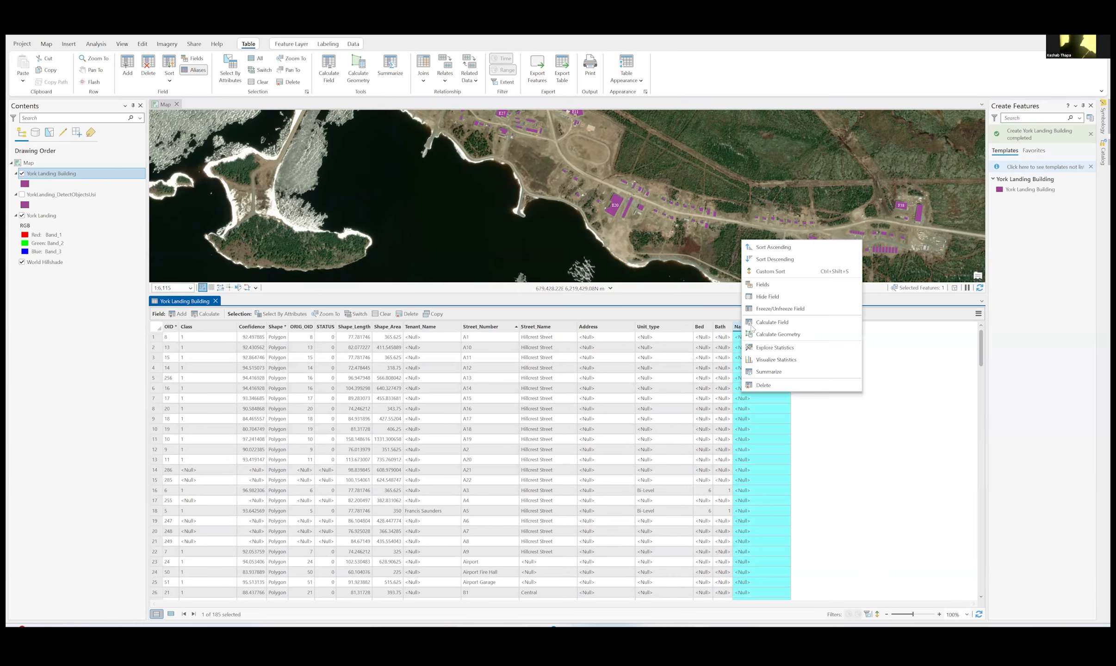
pyautogui.click(751, 325)
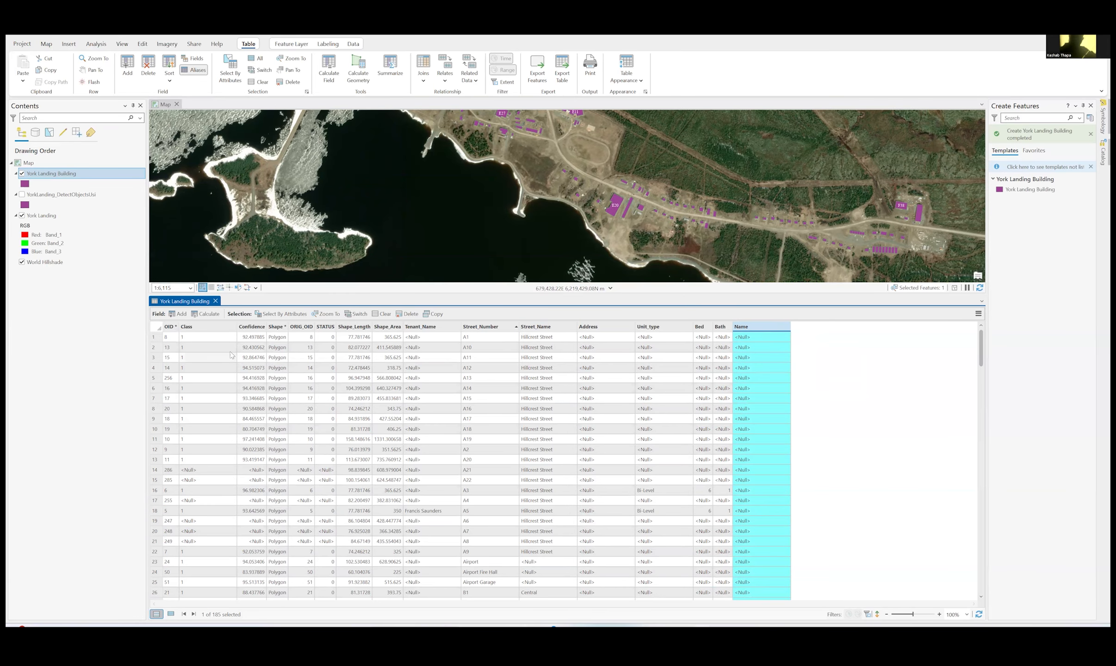
pyautogui.click(154, 336)
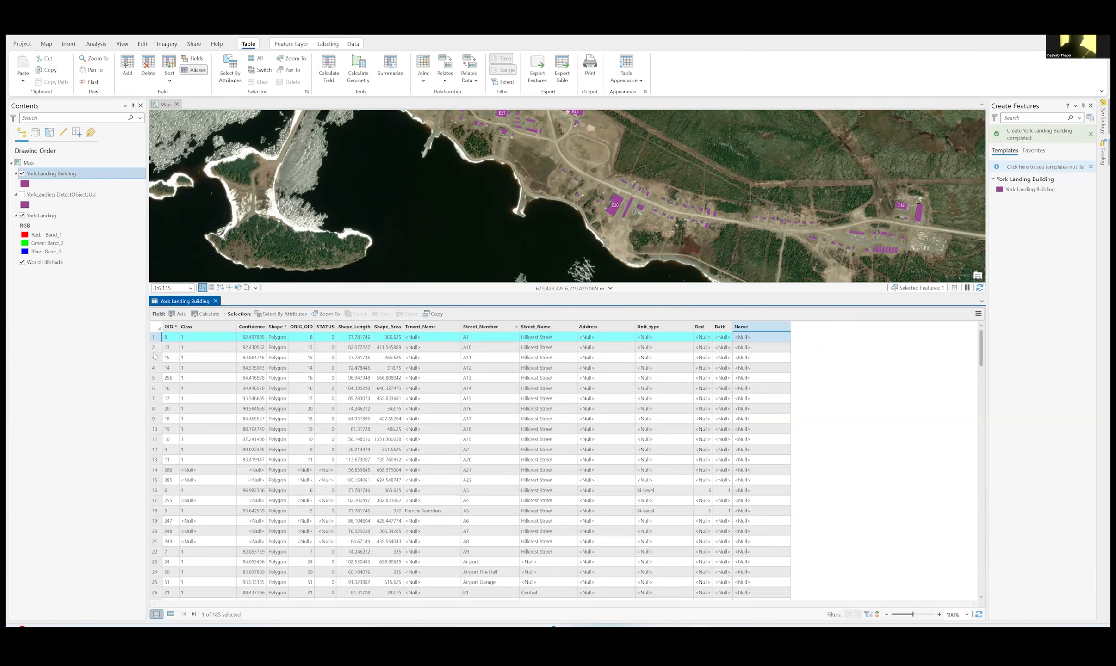
pyautogui.click(153, 378)
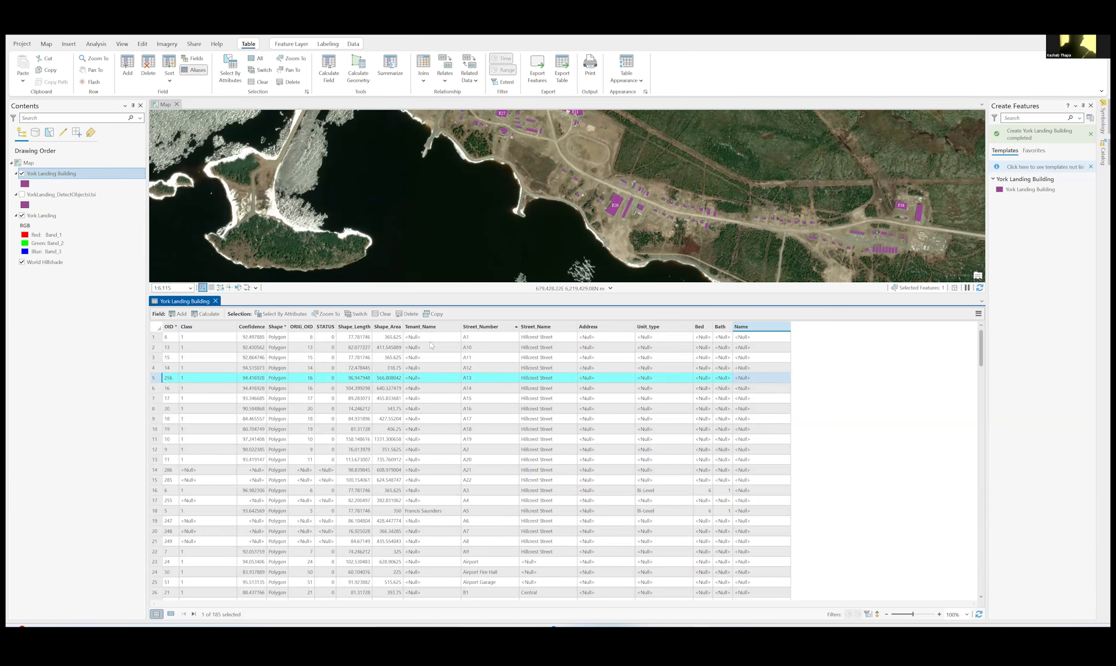
pyautogui.click(751, 328)
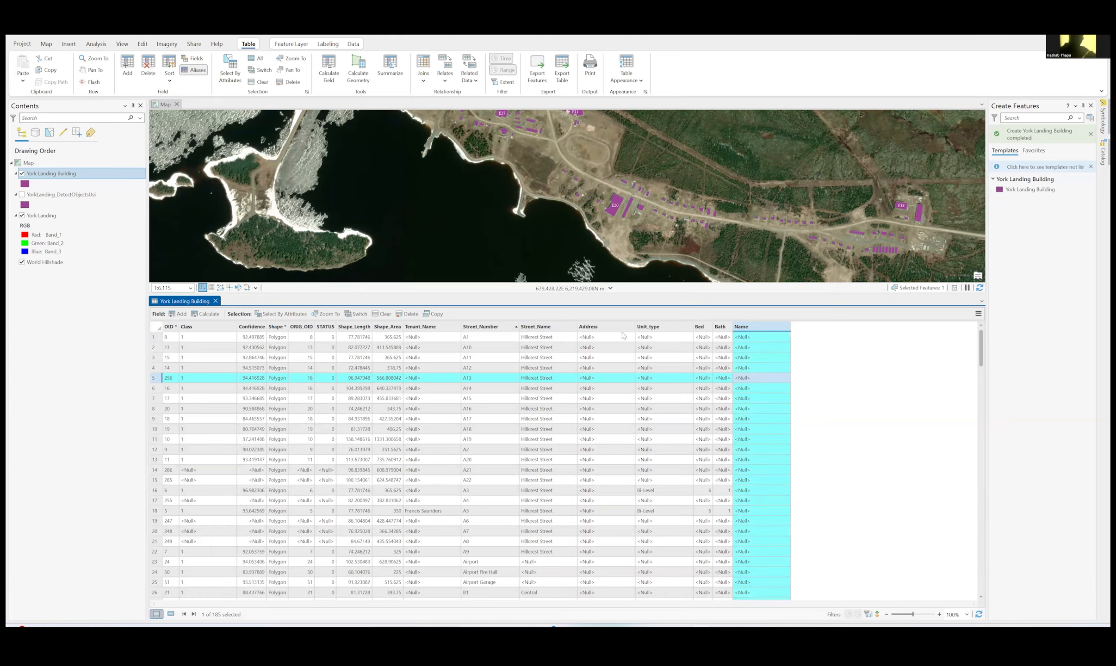
# - Clear the record selection and calculate the Name field as "York Factory First Nation" for all building records
pyautogui.click(381, 314)
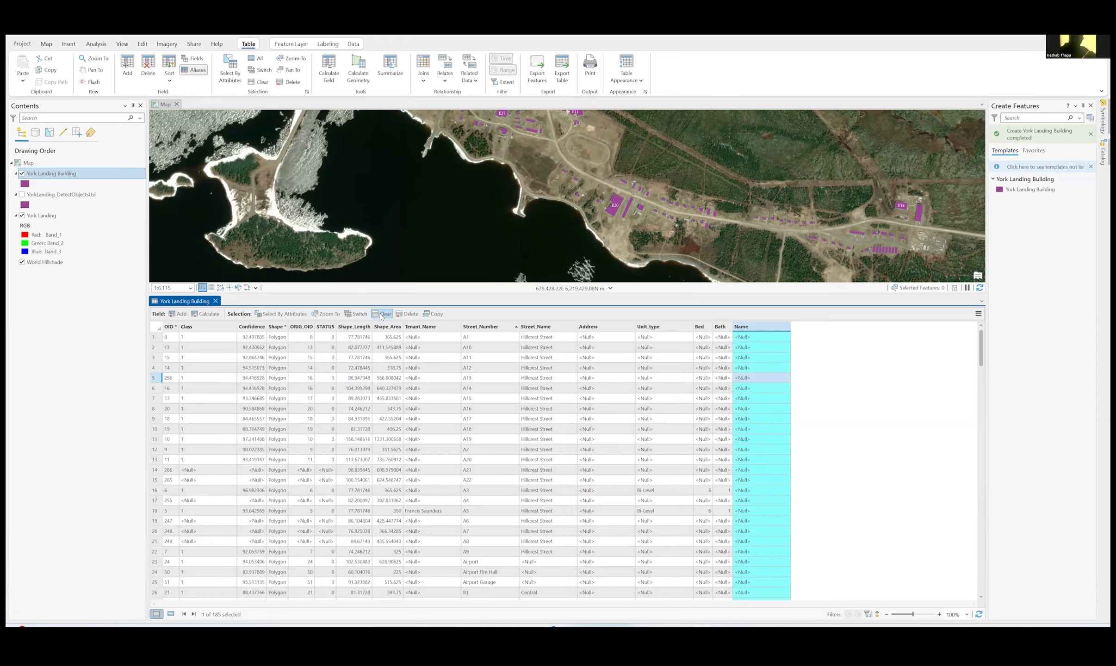
pyautogui.rightClick(771, 330)
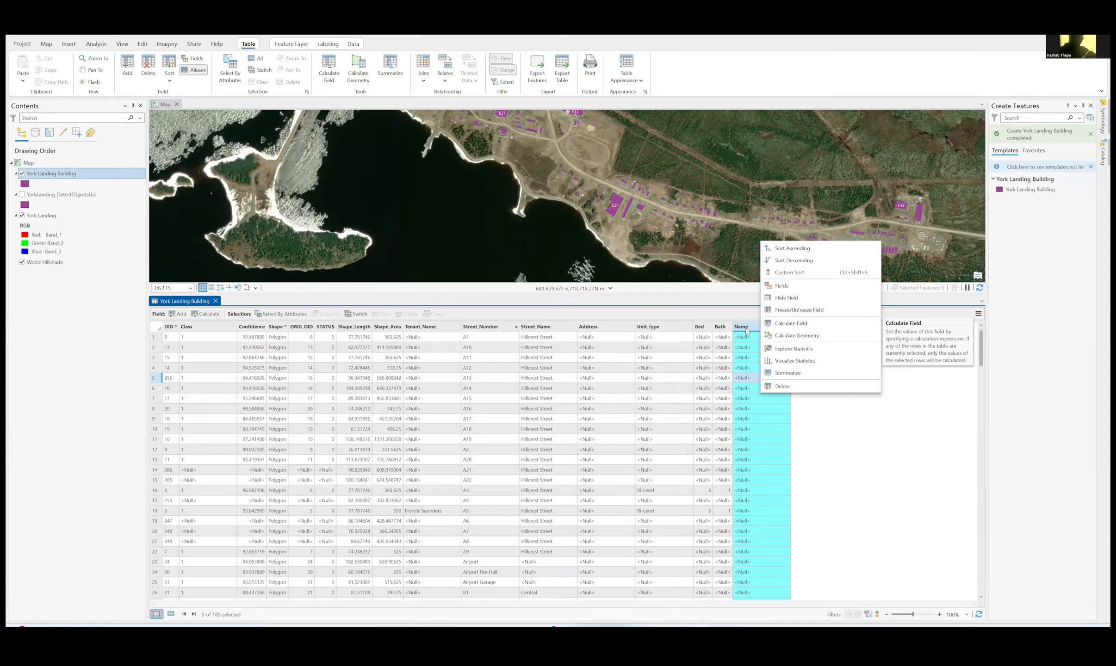
pyautogui.click(799, 324)
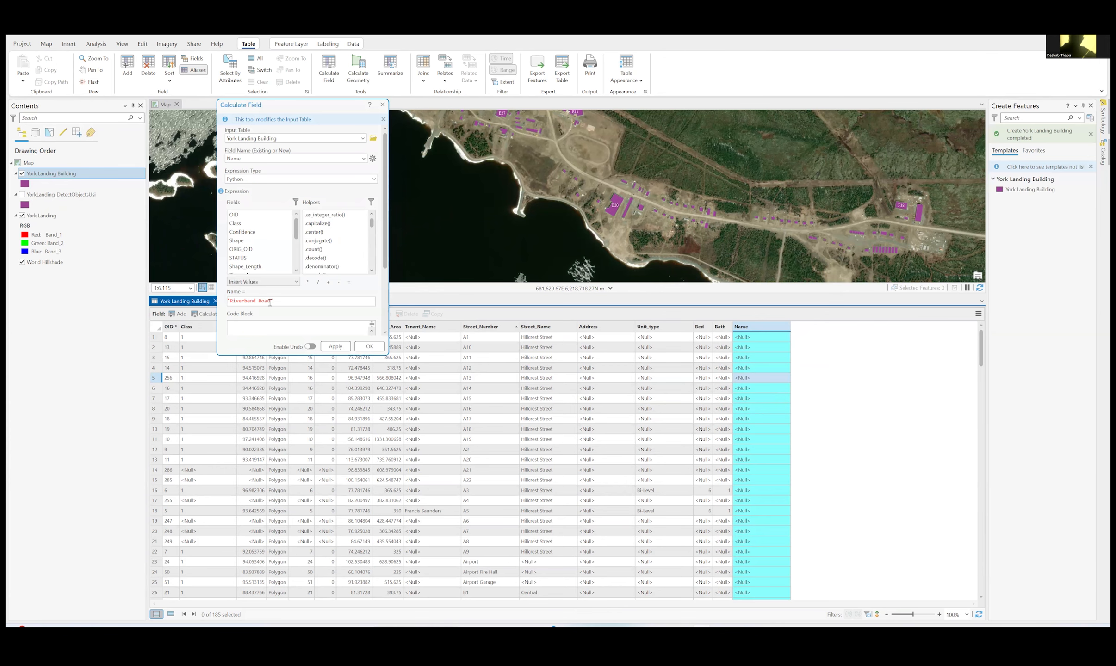
pyautogui.click(335, 346)
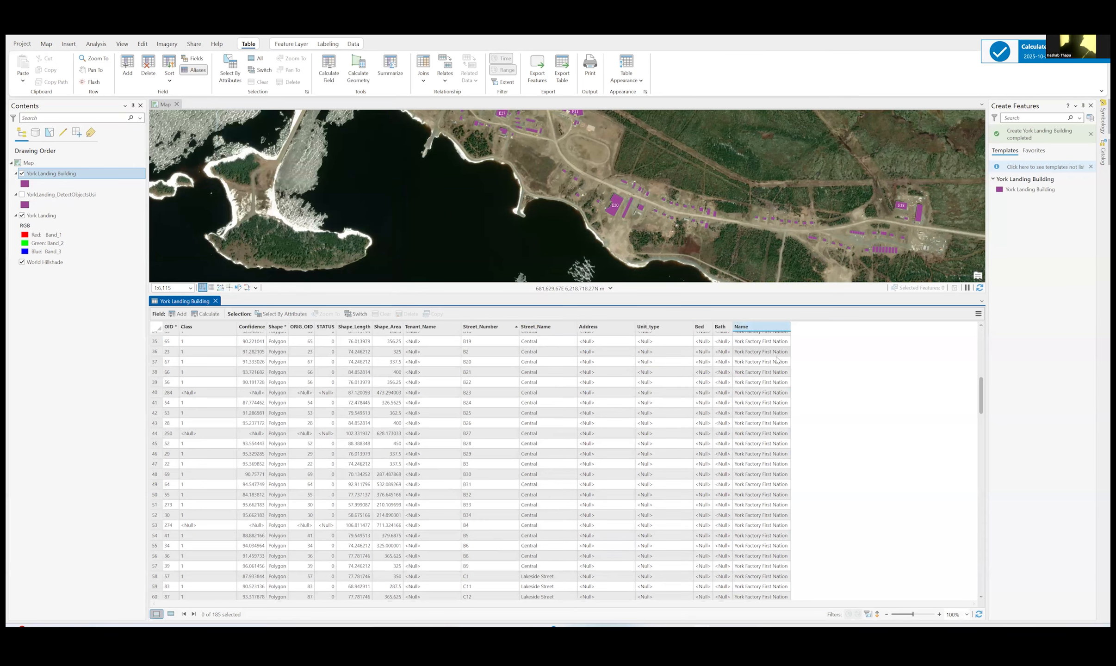
pyautogui.scroll(-6, 777, 362)
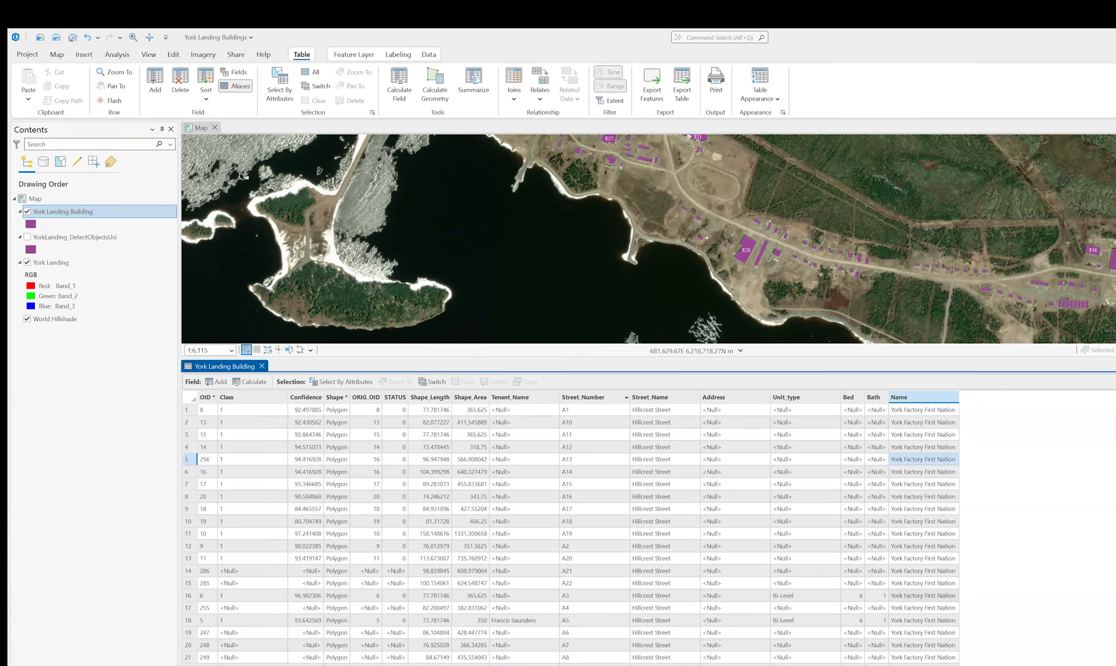
# - Save the York Landing Buildings project
pyautogui.click(173, 55)
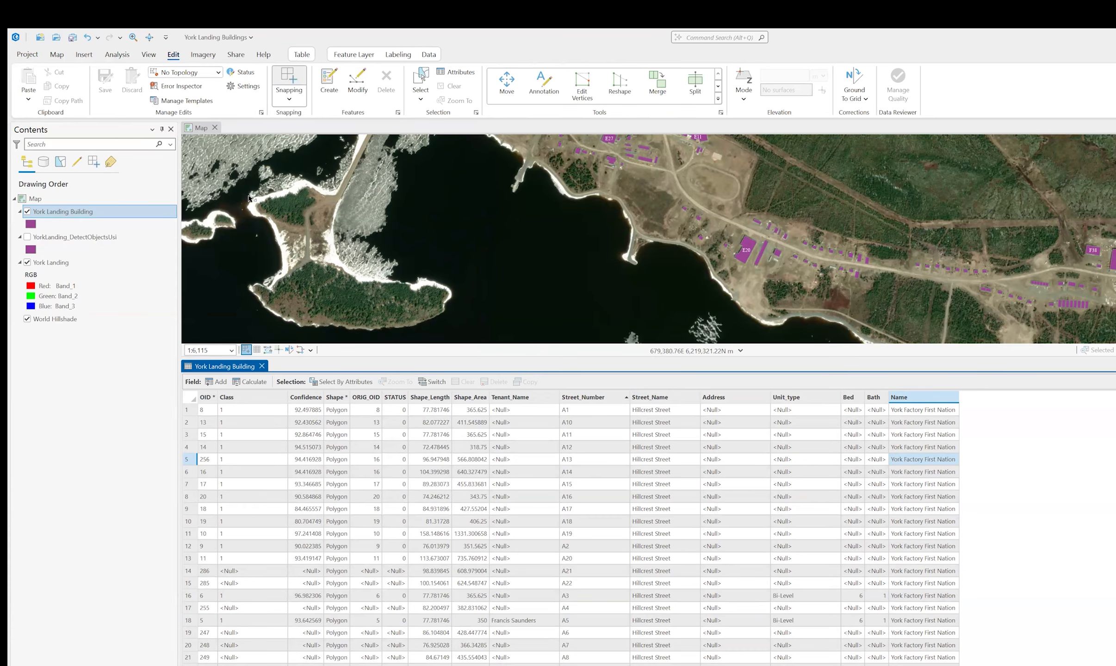
pyautogui.click(301, 55)
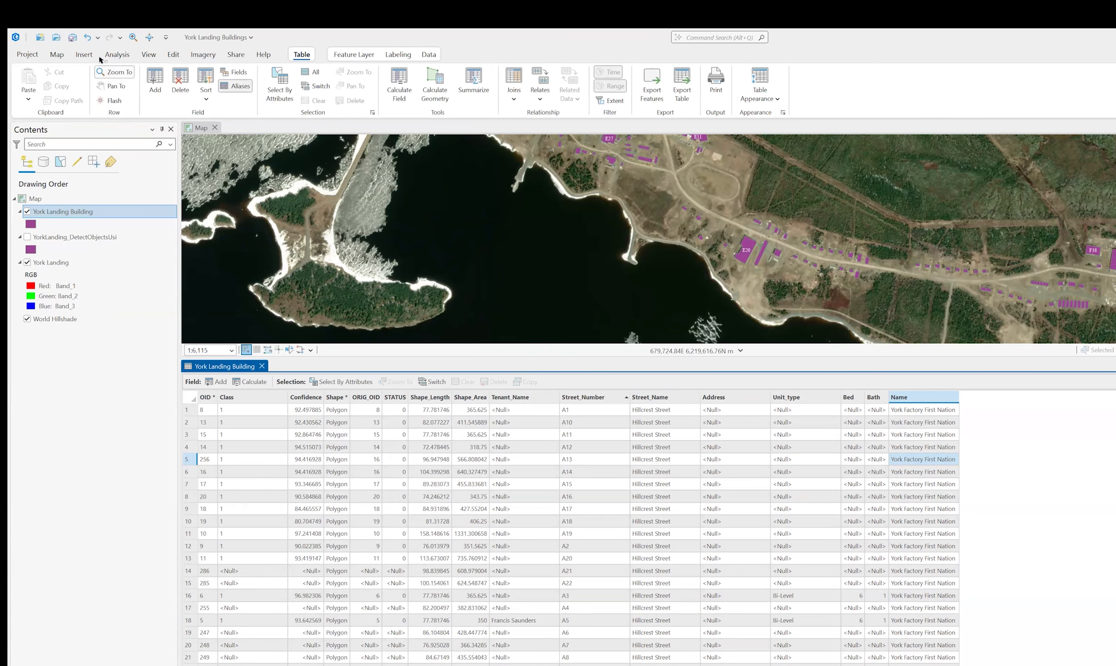
pyautogui.click(73, 41)
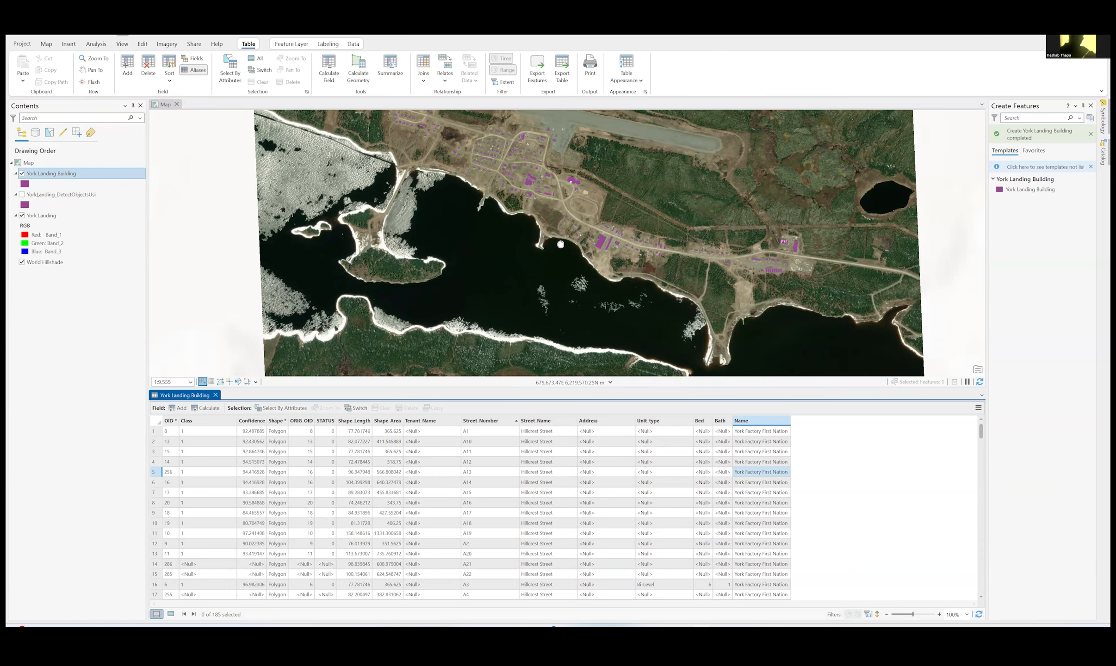
pyautogui.moveTo(587, 227); pyautogui.dragTo(587, 290)
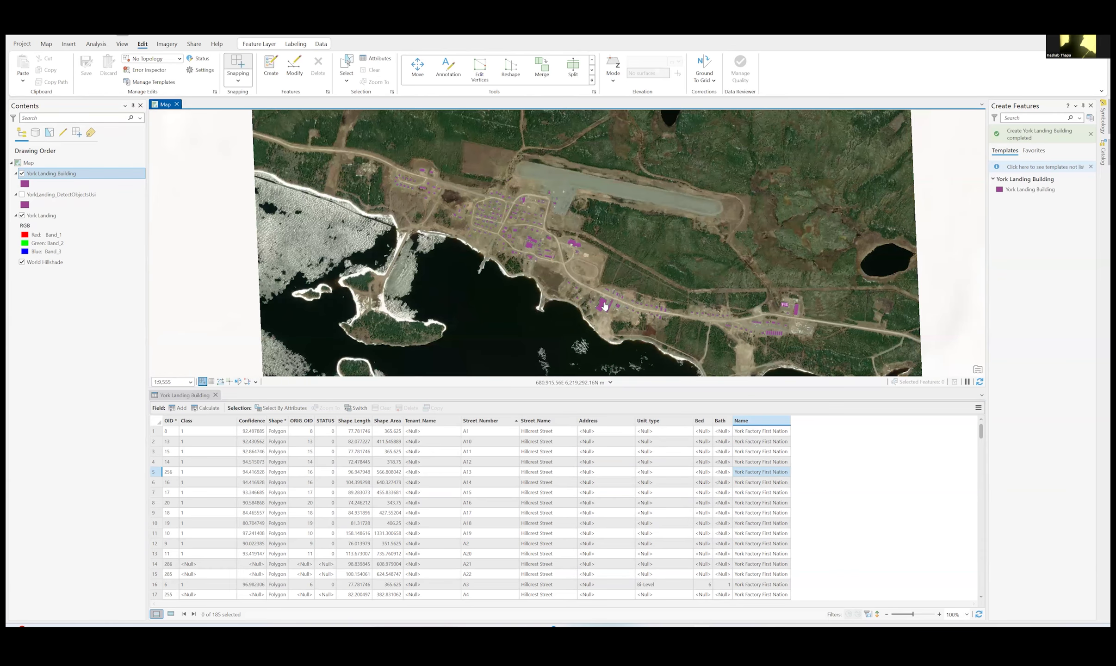